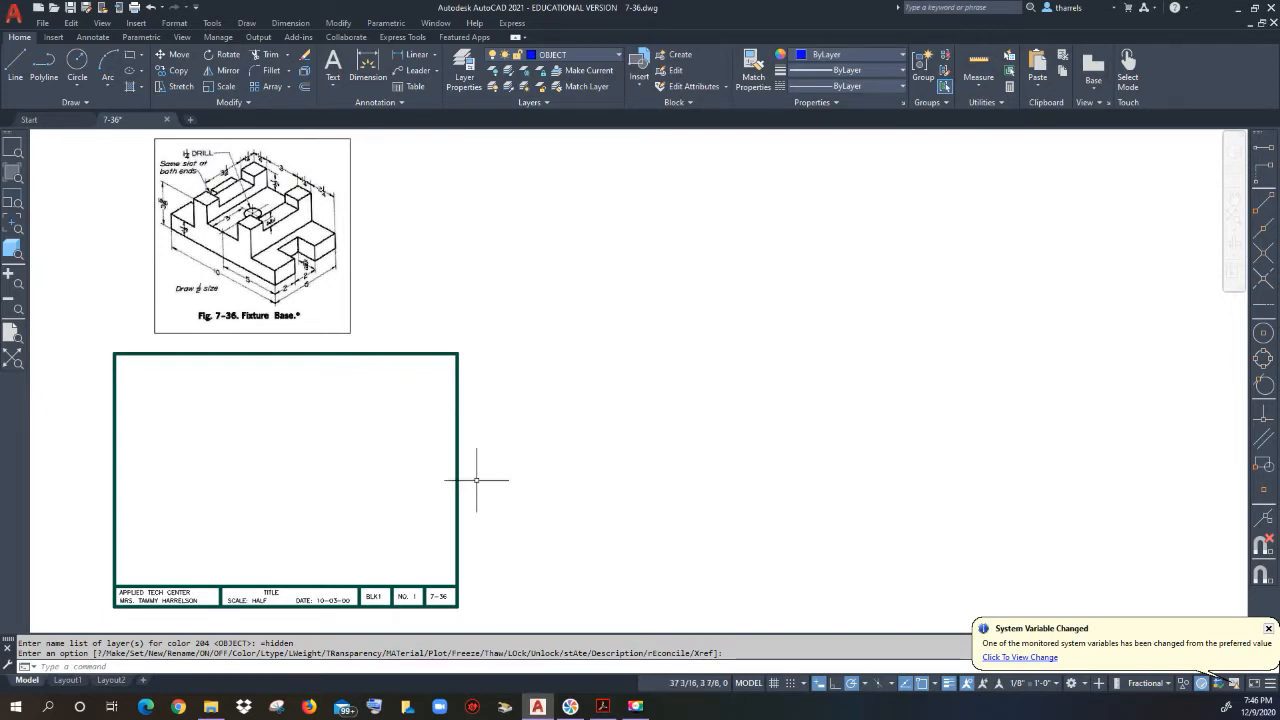
Step: Draw a long horizontal baseline to the right of the title-block border, then end the LINE command
left_click(16, 64)
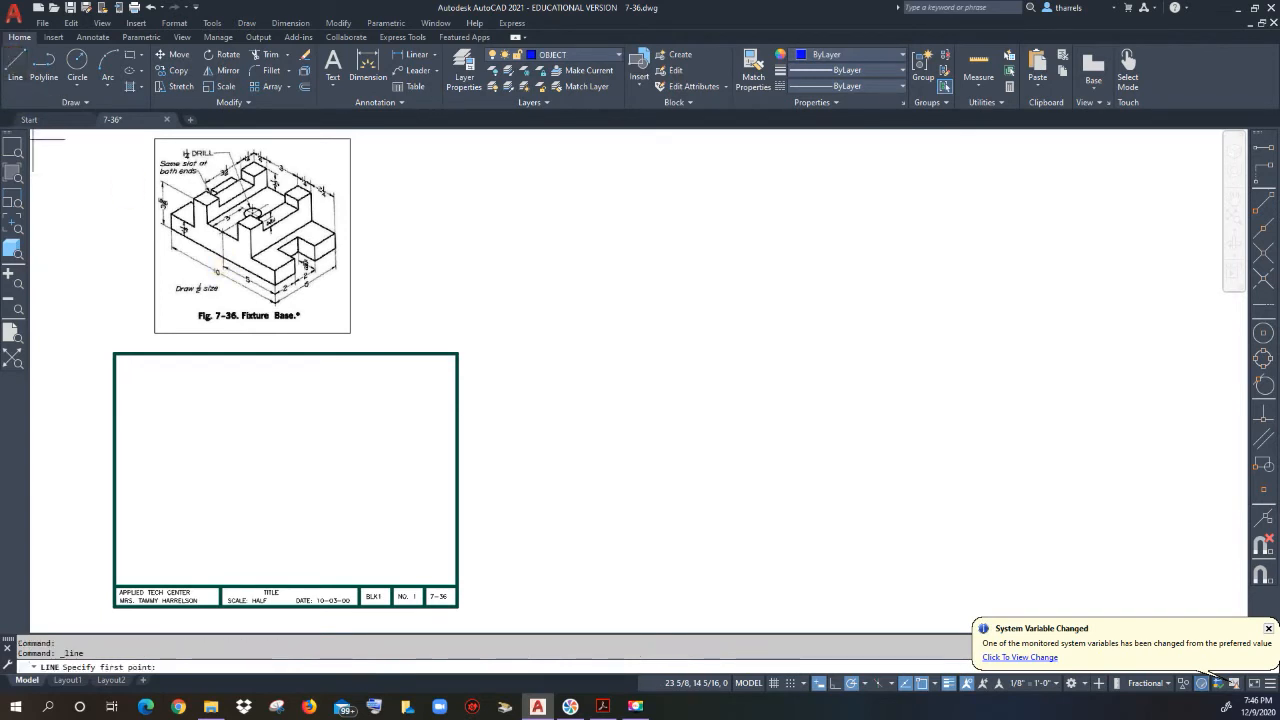
left_click(517, 568)
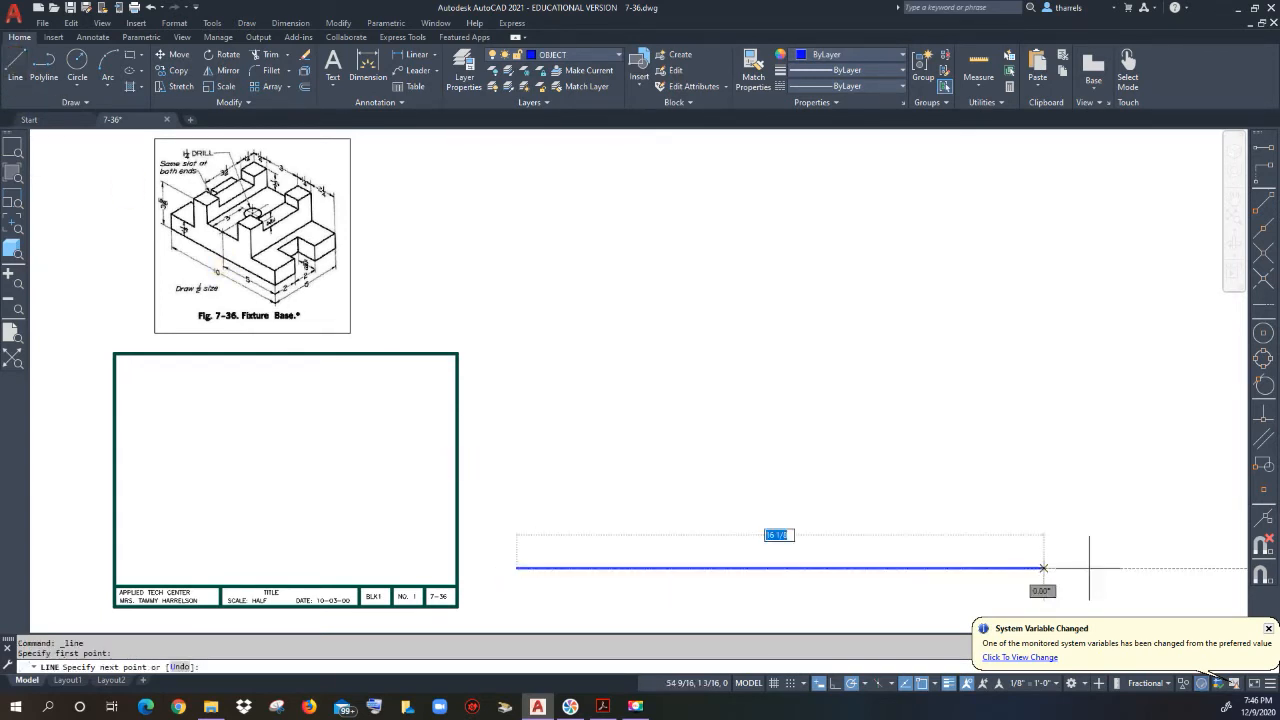
left_click(1145, 567)
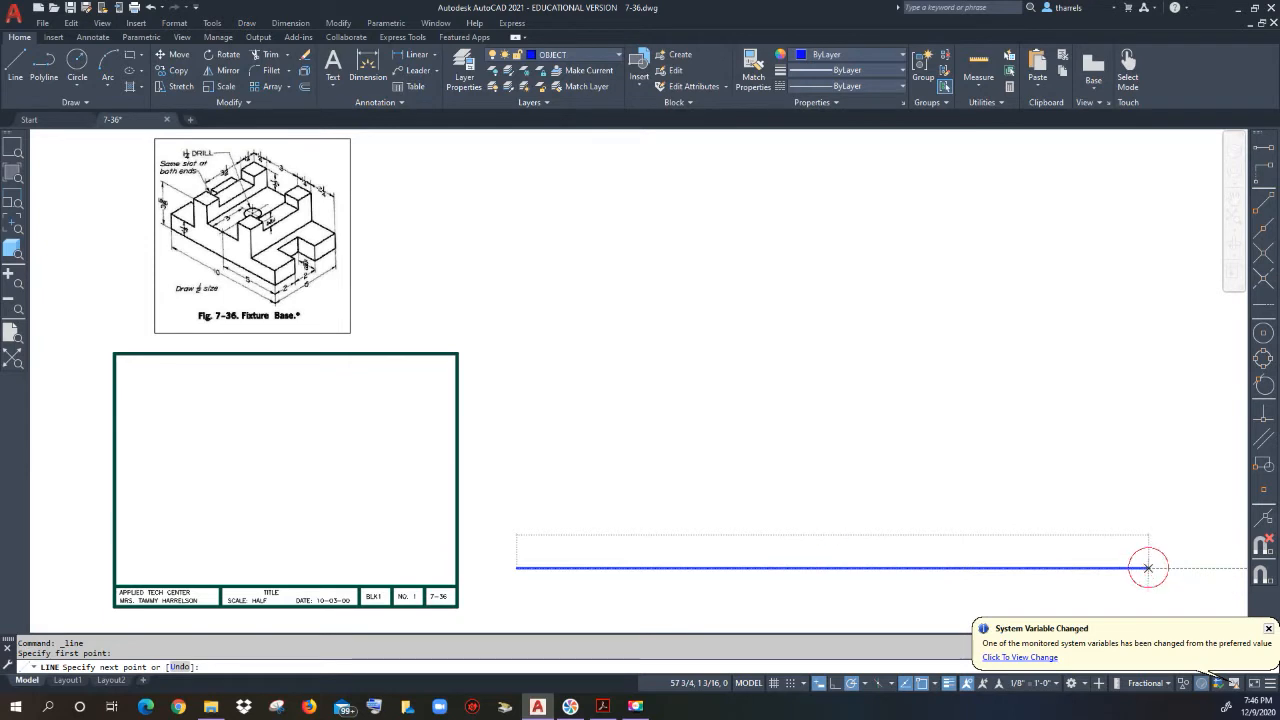
right_click(1157, 510)
left_click(1169, 534)
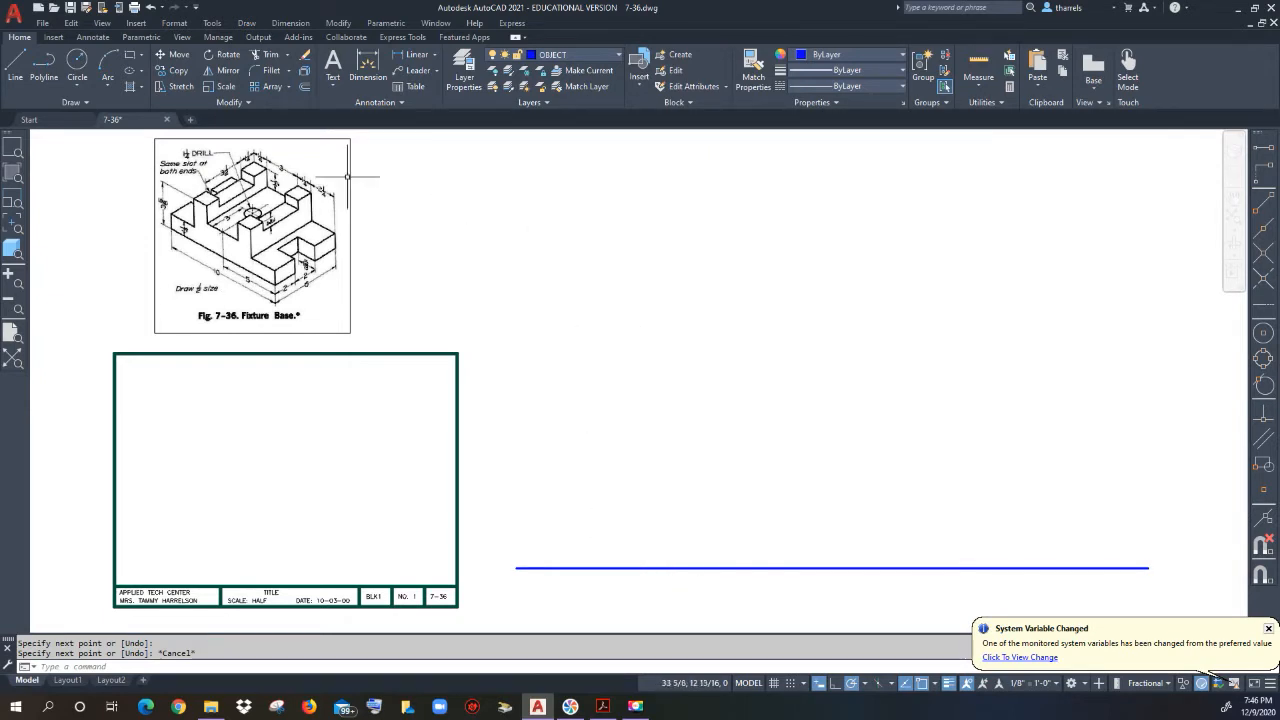
Step: Offset the baseline upward by 3-5/8 to create the first parallel line
left_click(304, 88)
left_click(320, 298)
left_click(319, 296)
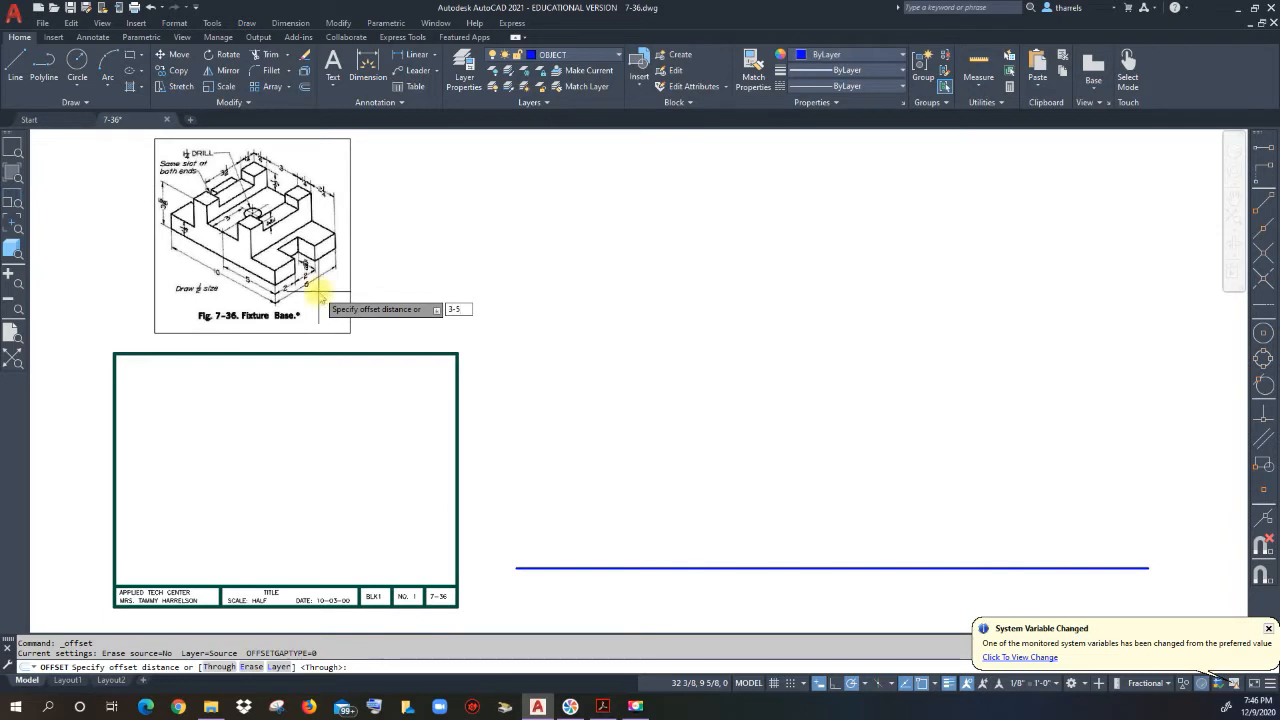
type("3-5/8")
key("Return")
left_click(660, 568)
left_click(659, 468)
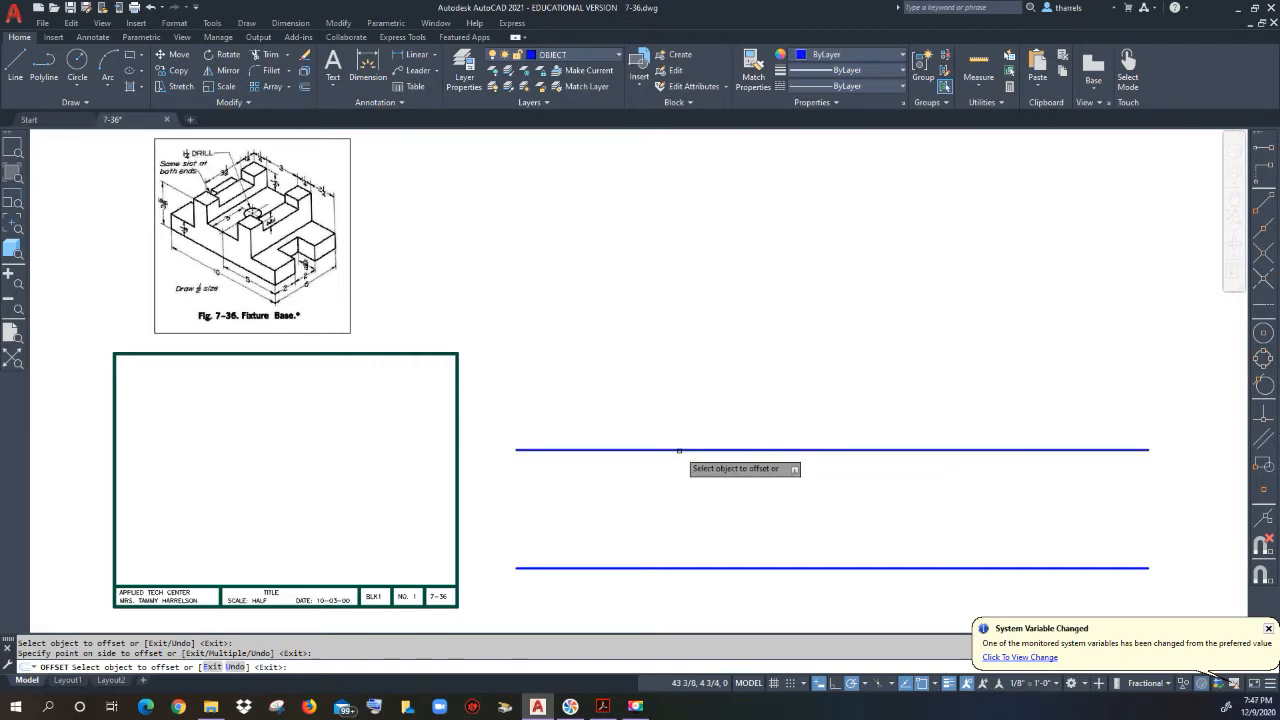
Step: Add two more parallel lines above it, 2 and then 6 units higher
left_click(680, 450)
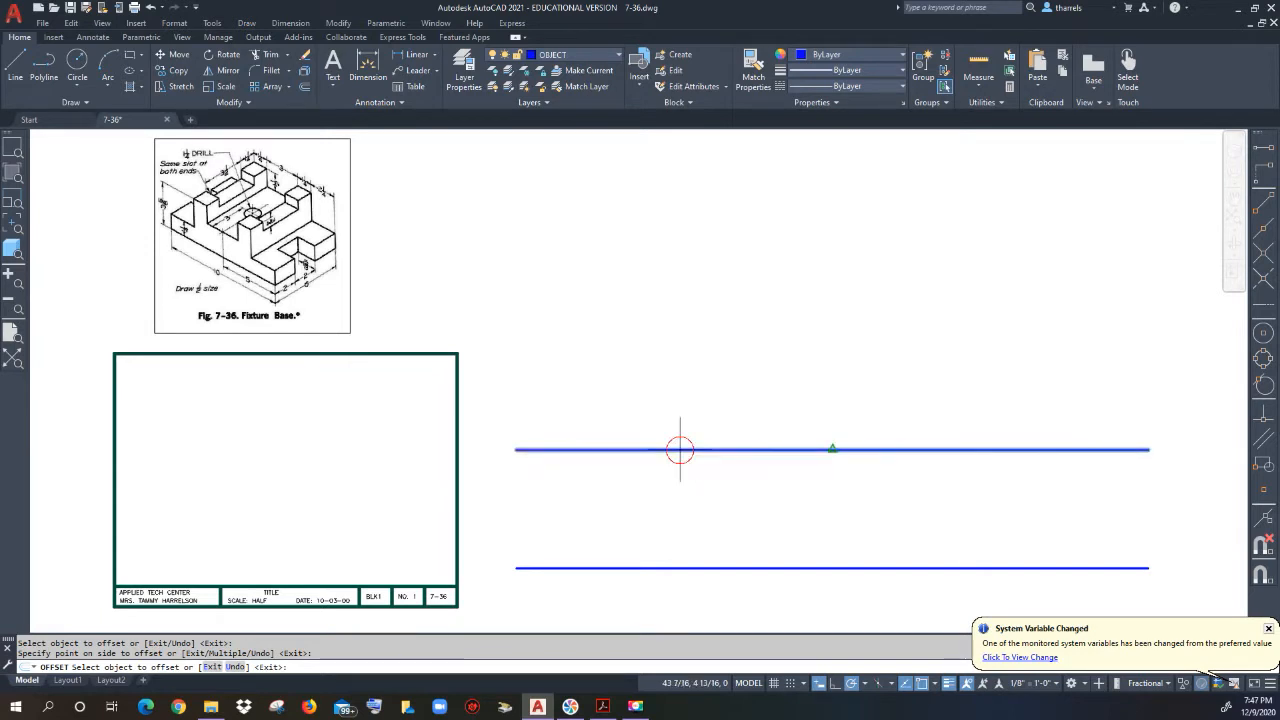
key("Return")
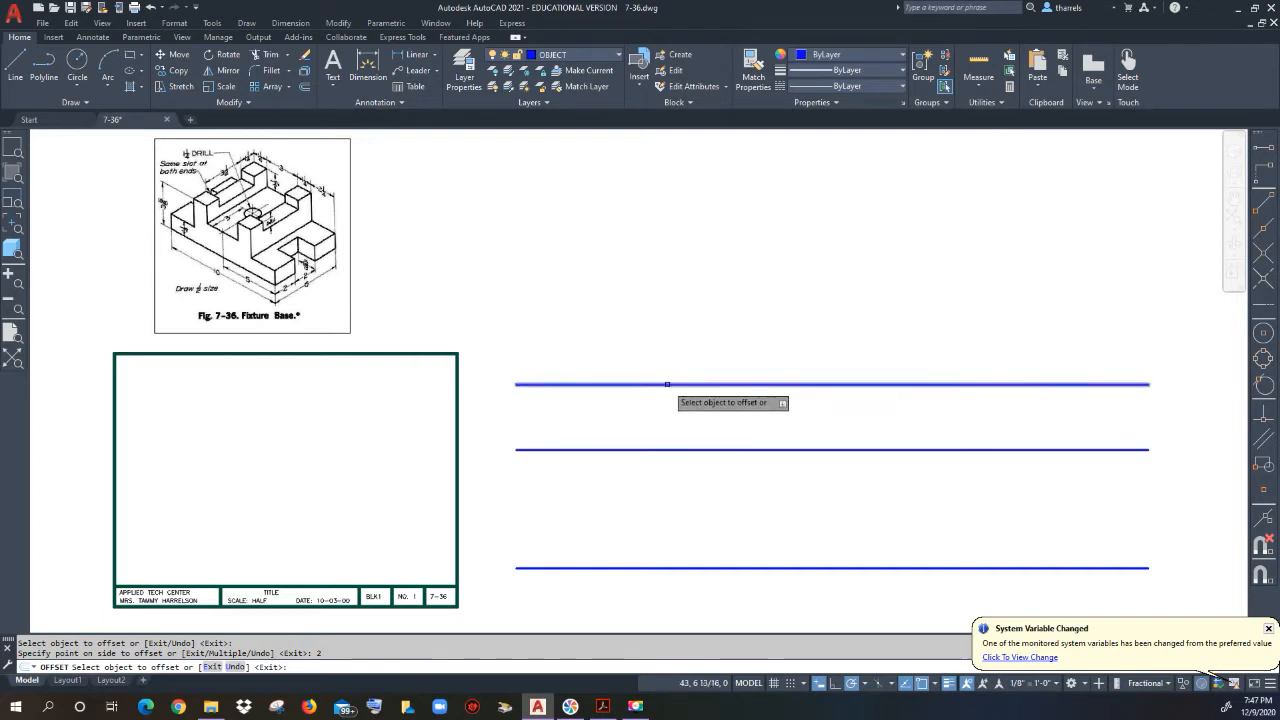
left_click(667, 384)
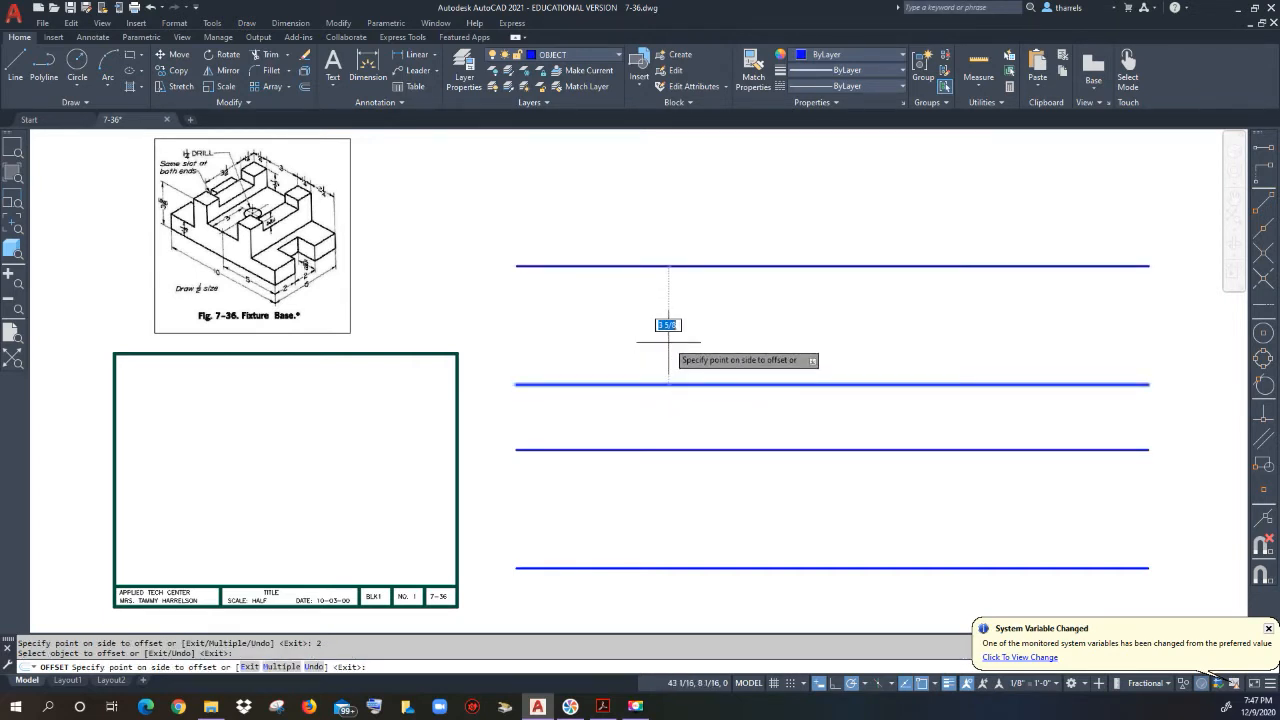
key("Return")
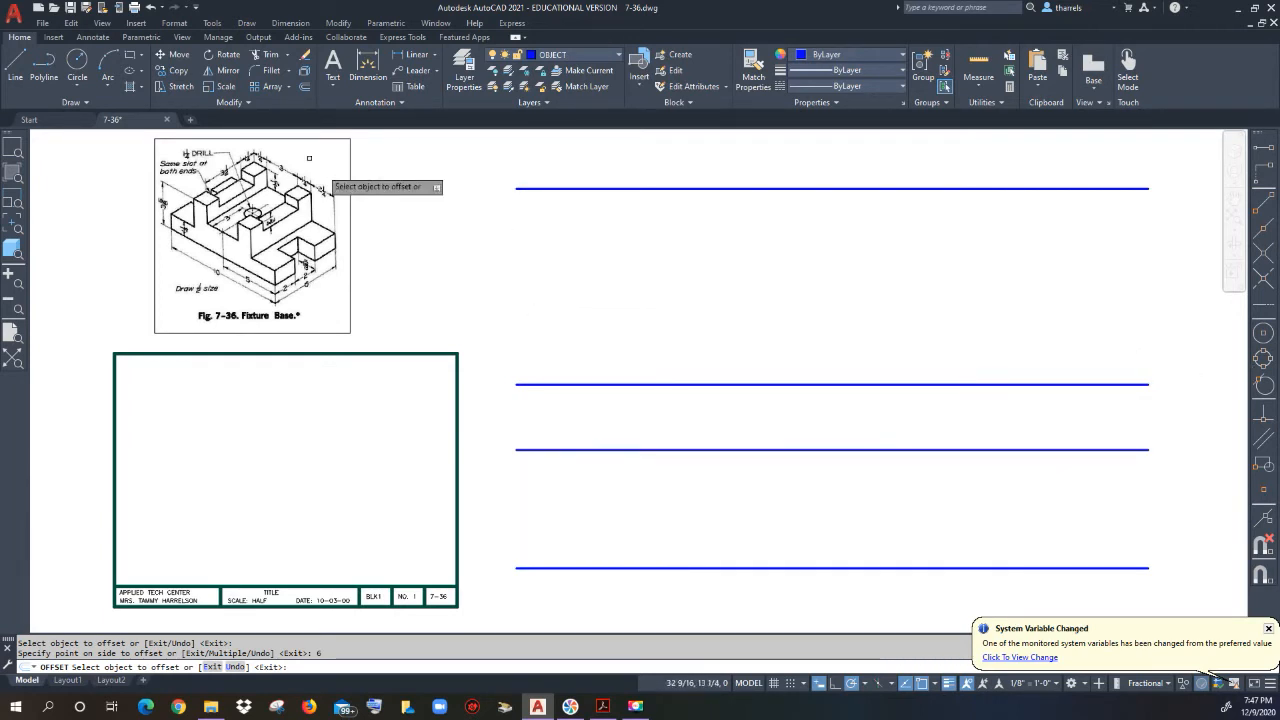
Step: Draw a vertical line joining the left ends of the top and bottom horizontal lines
left_click(15, 65)
left_click(516, 188)
left_click(516, 567)
key("Escape")
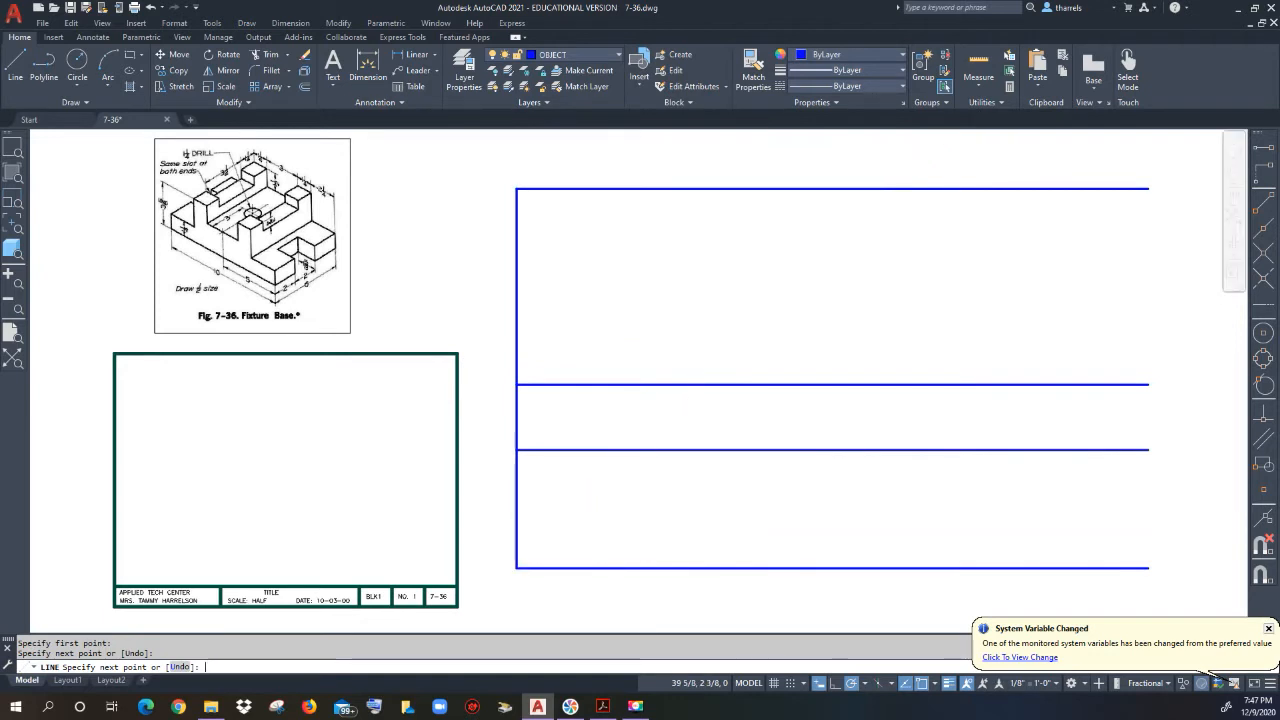
Step: Offset the left vertical line 10 units to the right
left_click(303, 72)
type("10")
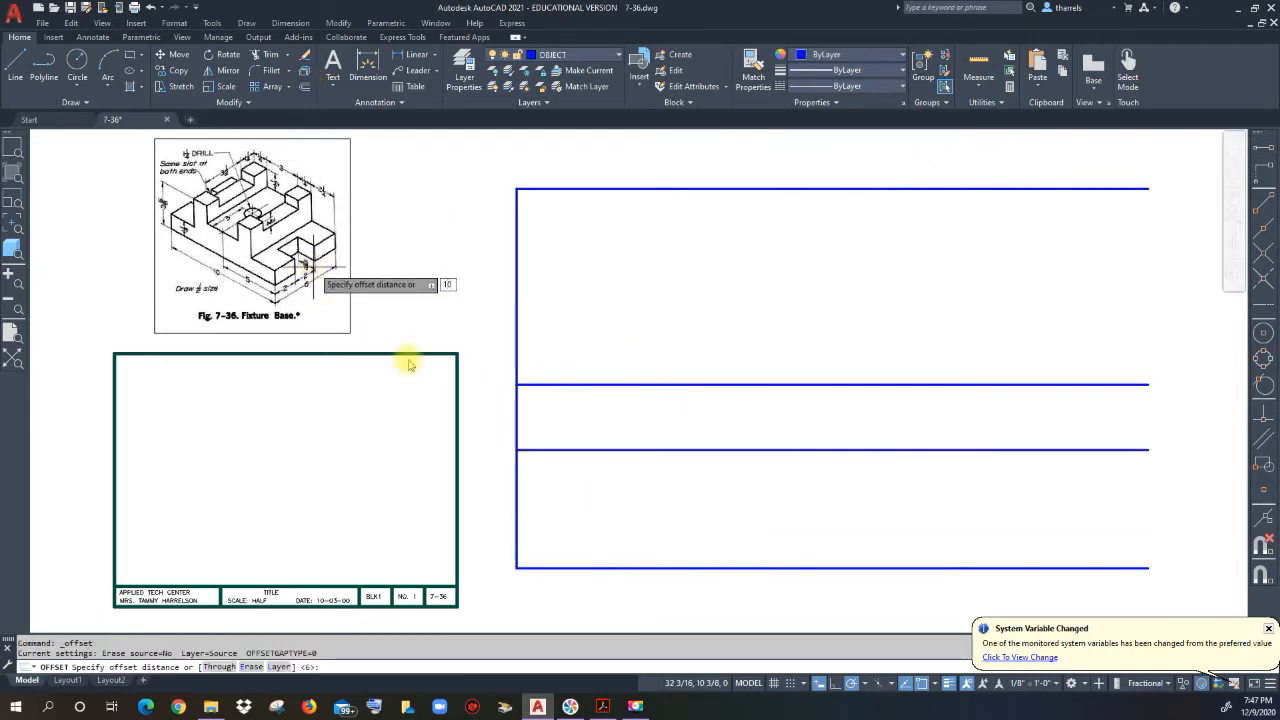
key("Return")
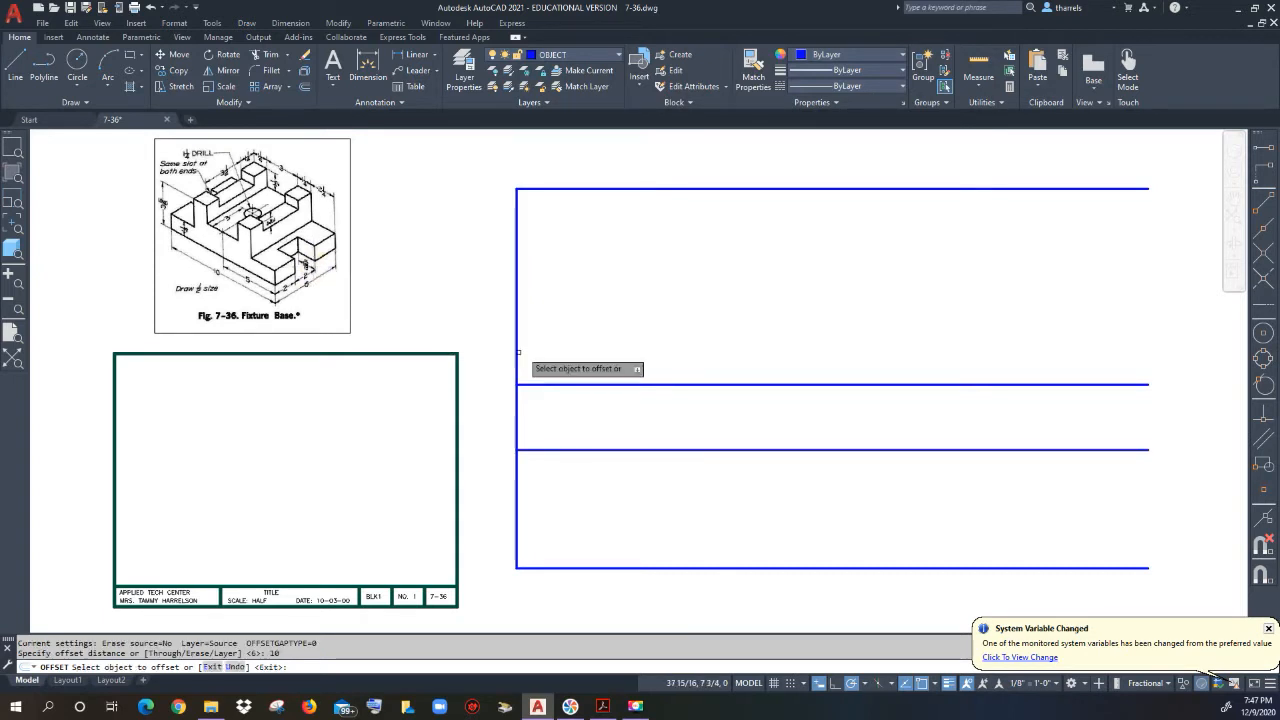
left_click(516, 348)
left_click(757, 349)
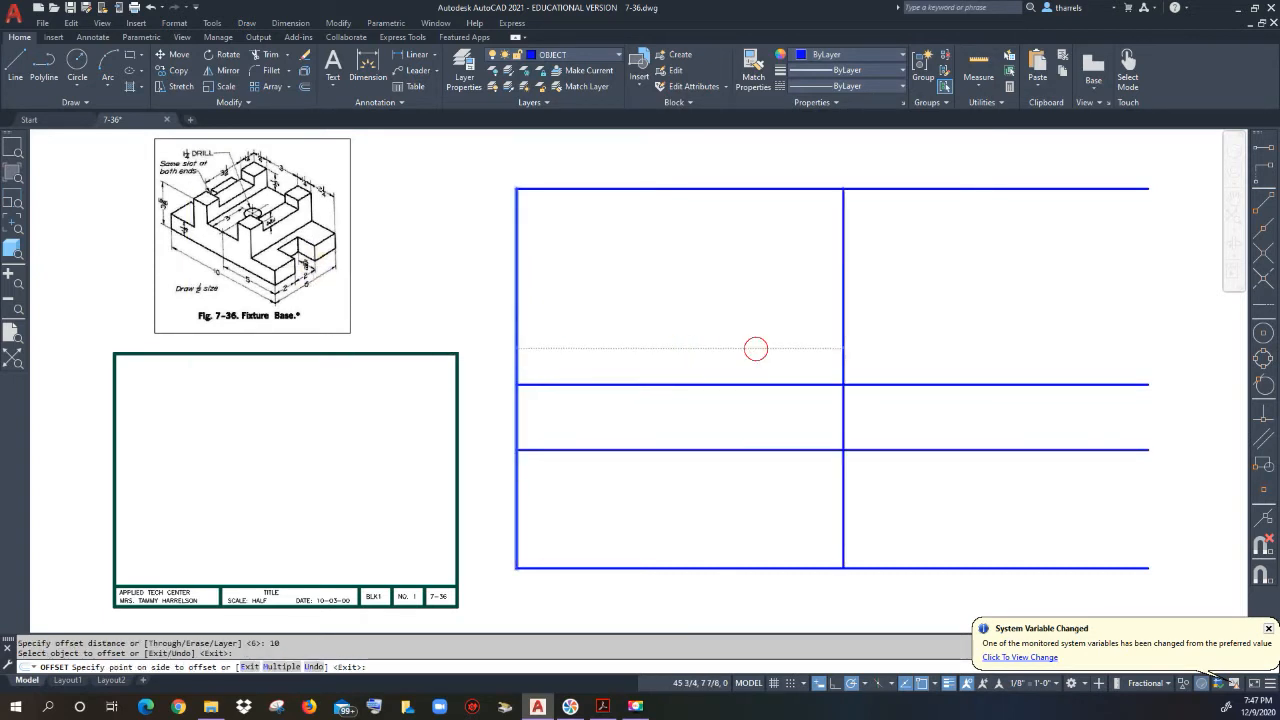
Step: Add two more vertical lines, 2 and then 6 units further right
left_click(843, 348)
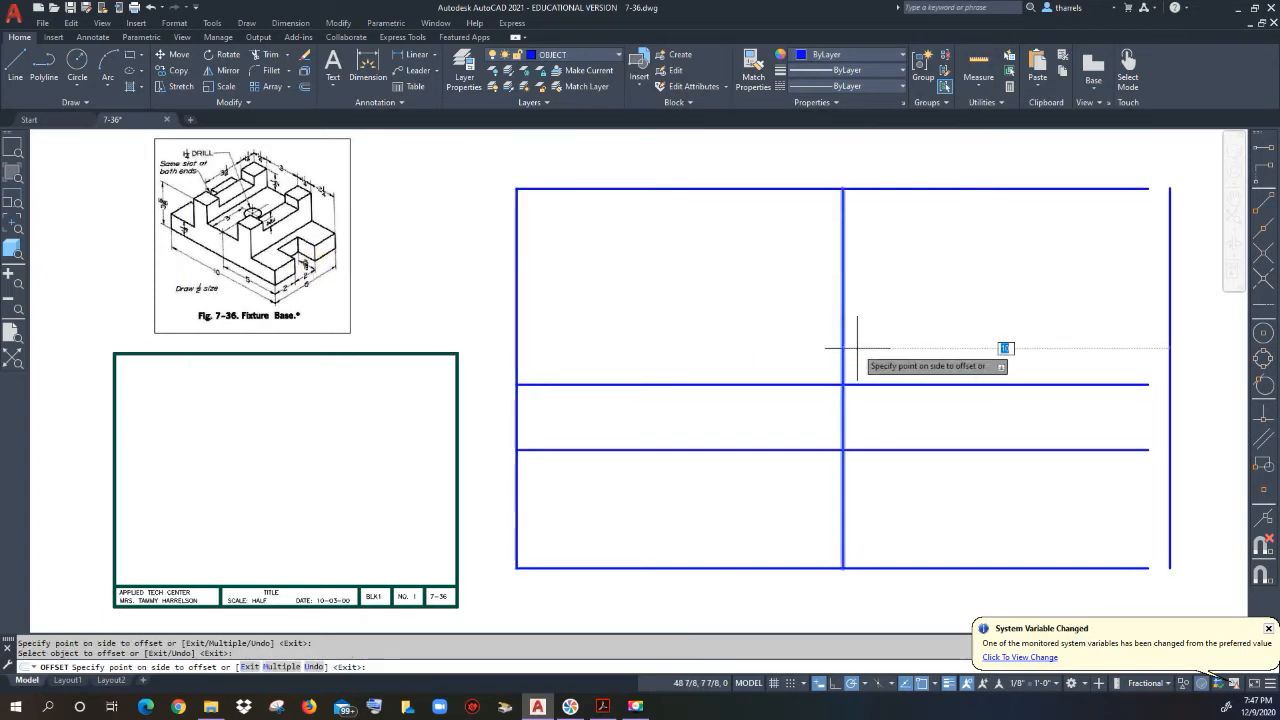
type("2")
key("Return")
left_click(908, 346)
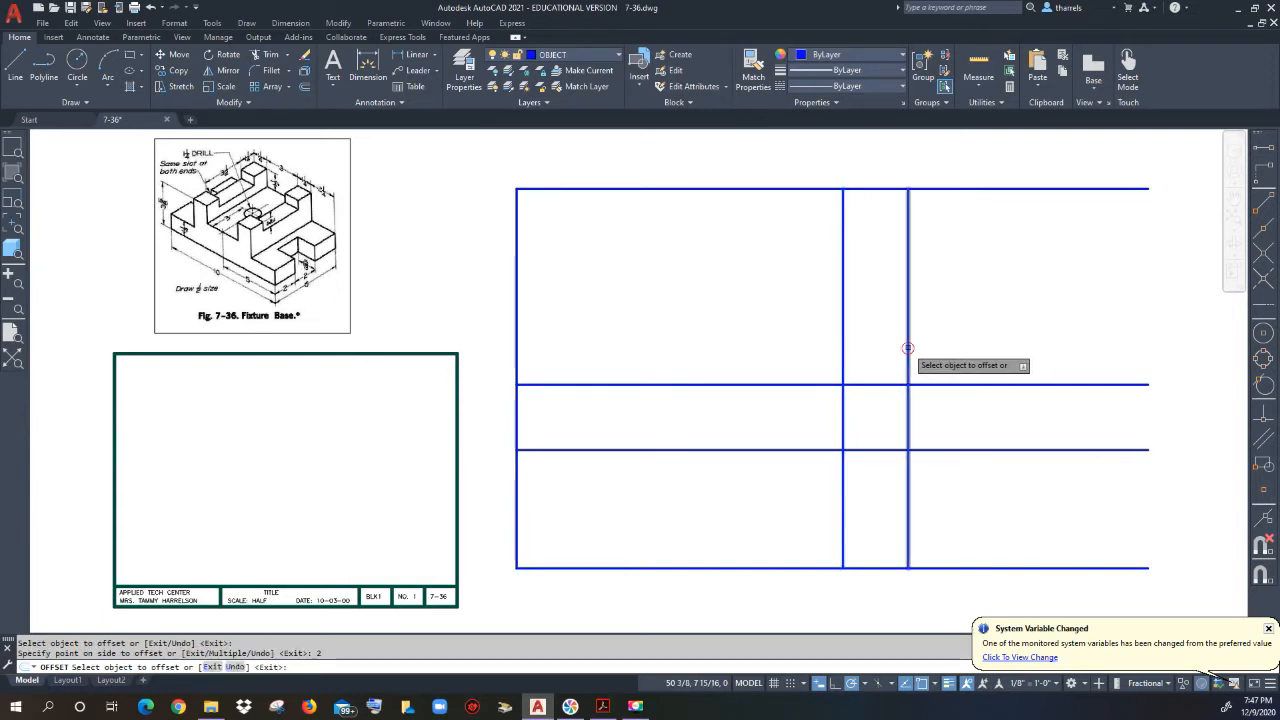
type("6")
key("Return")
right_click(988, 358)
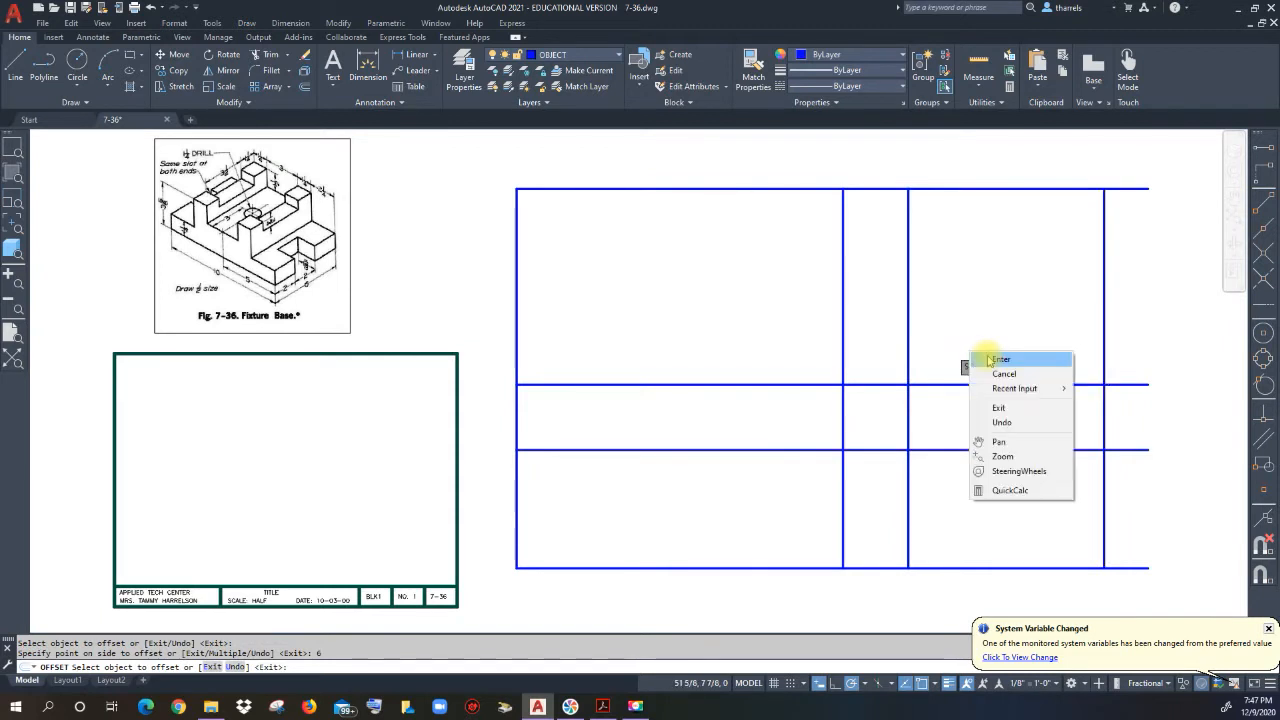
left_click(1000, 359)
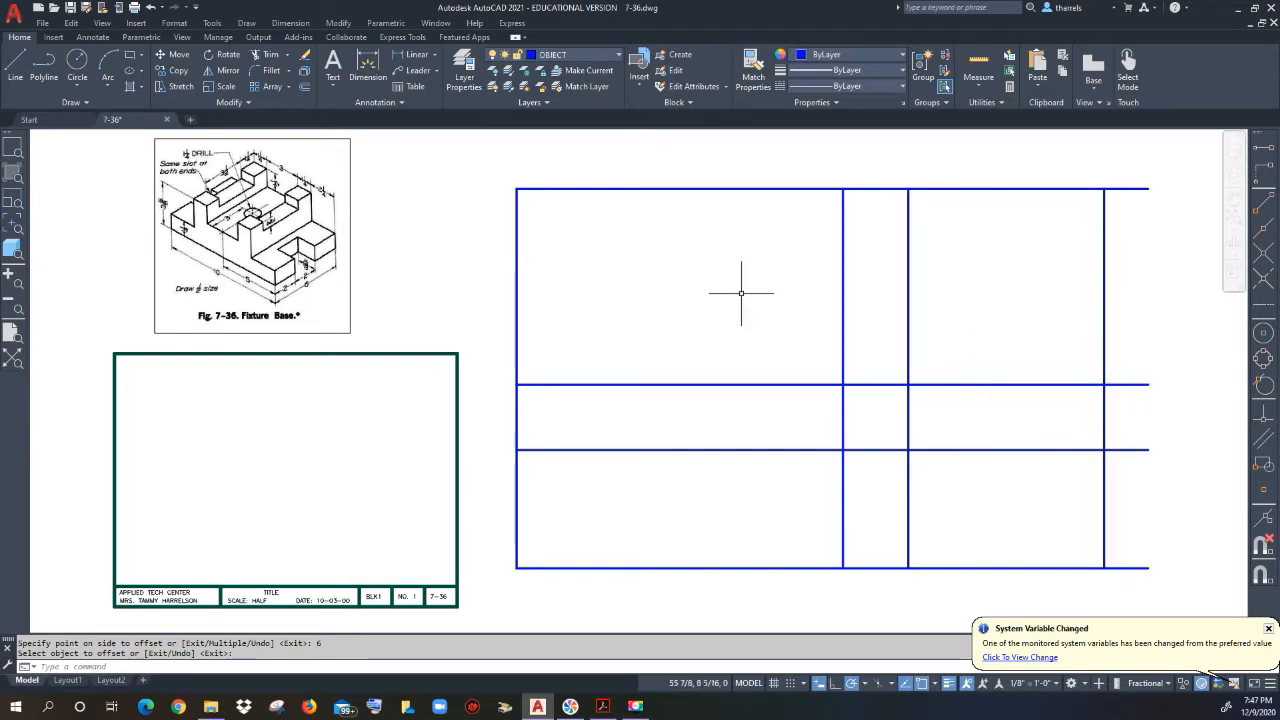
Step: Fence-trim the horizontal line overhangs off the right side
left_click(271, 60)
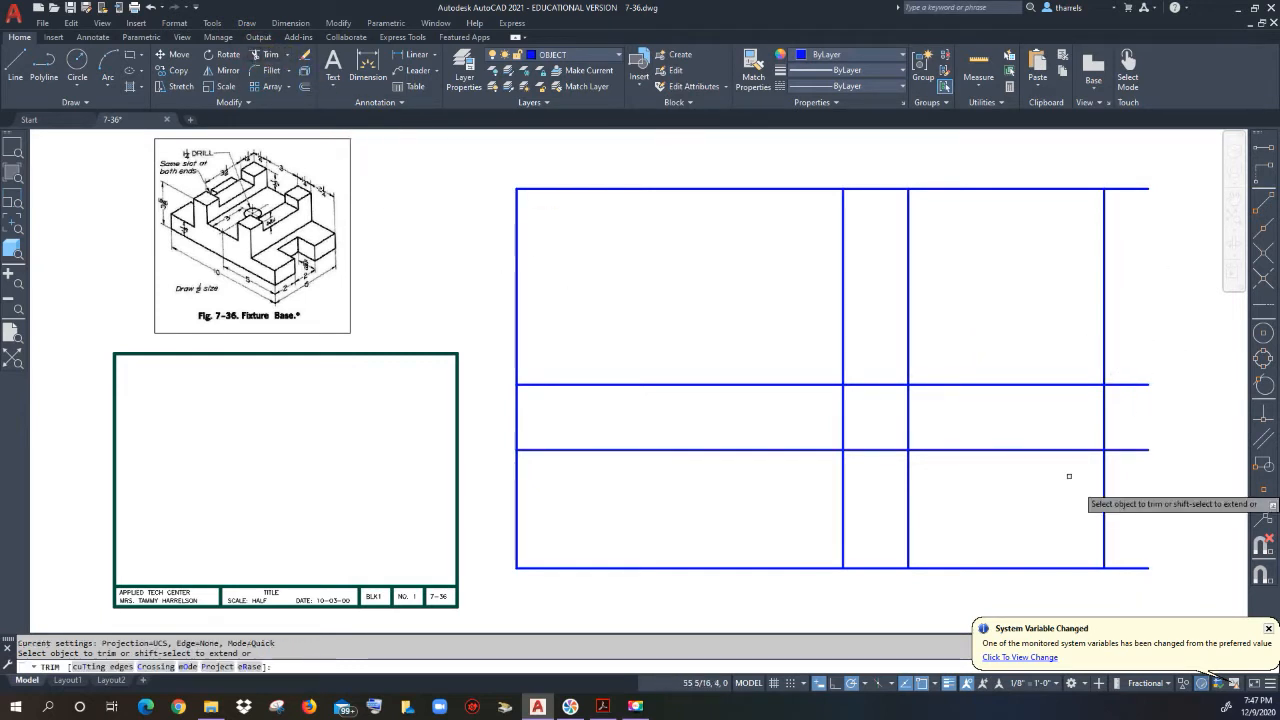
right_click(1172, 590)
left_click(1149, 581)
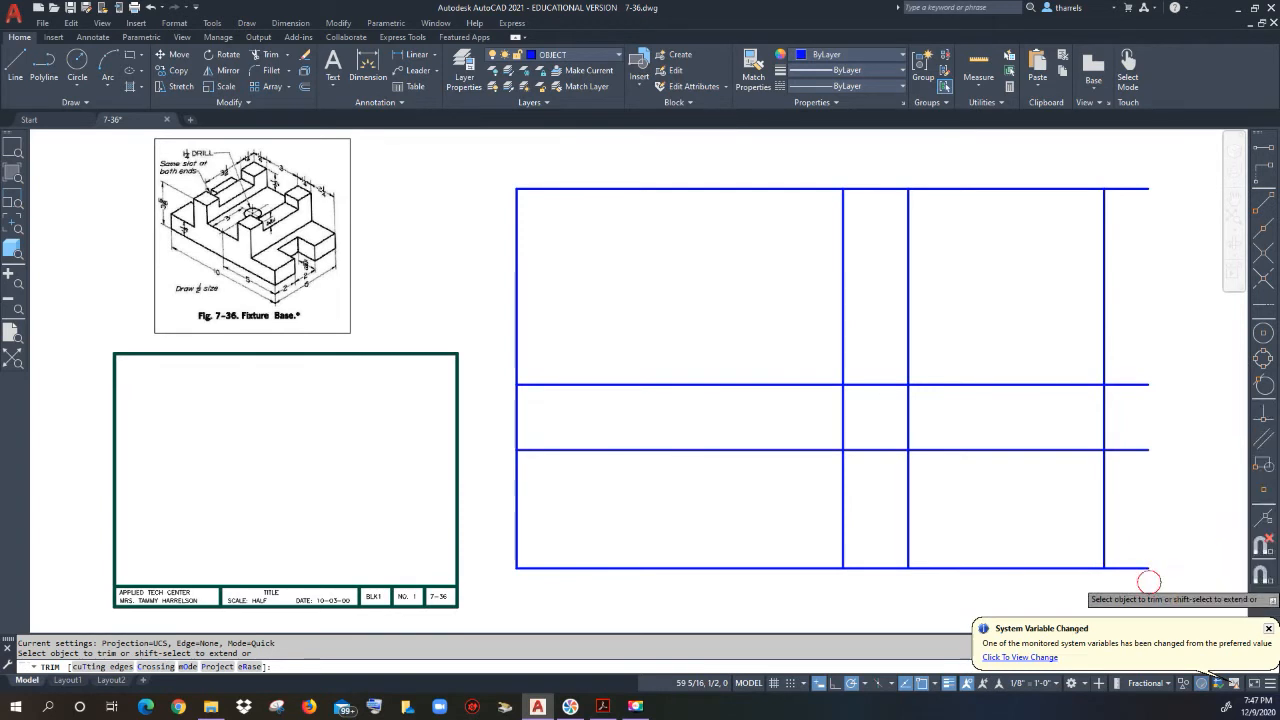
left_click(1118, 180)
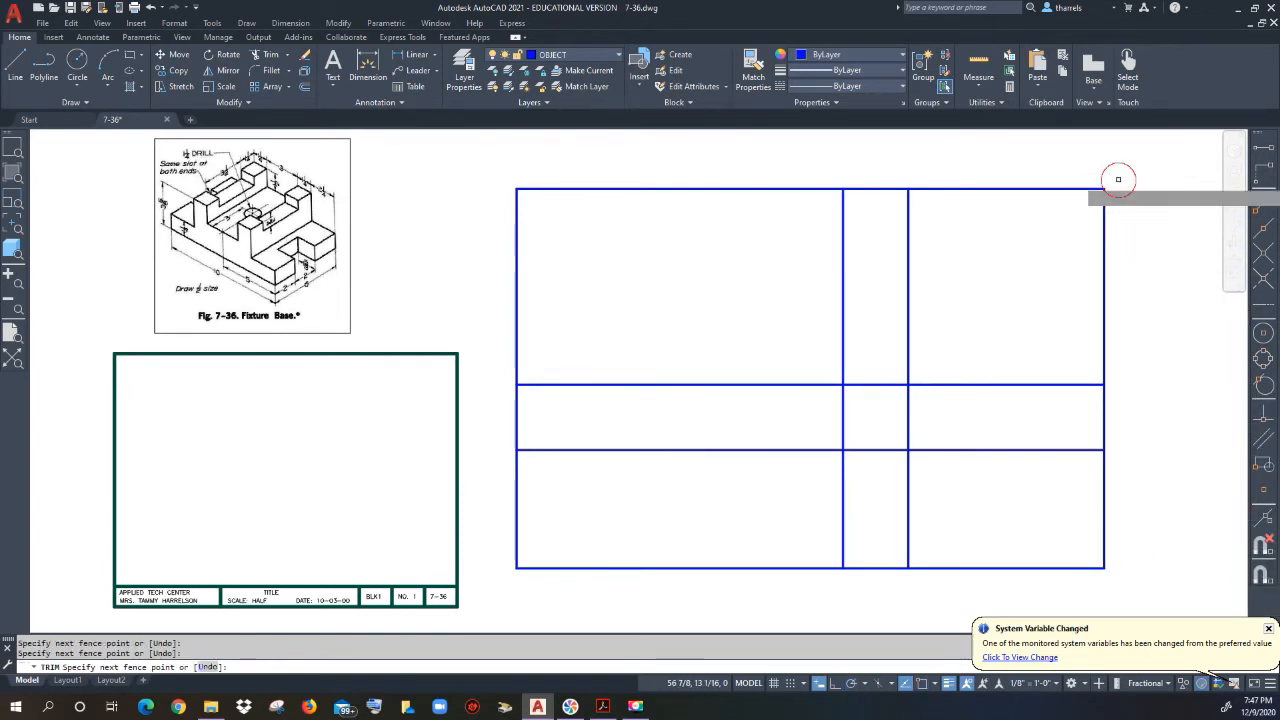
Step: Trim the lines crossing the horizontal and vertical gaps, leaving four separate rectangles
left_click(1142, 410)
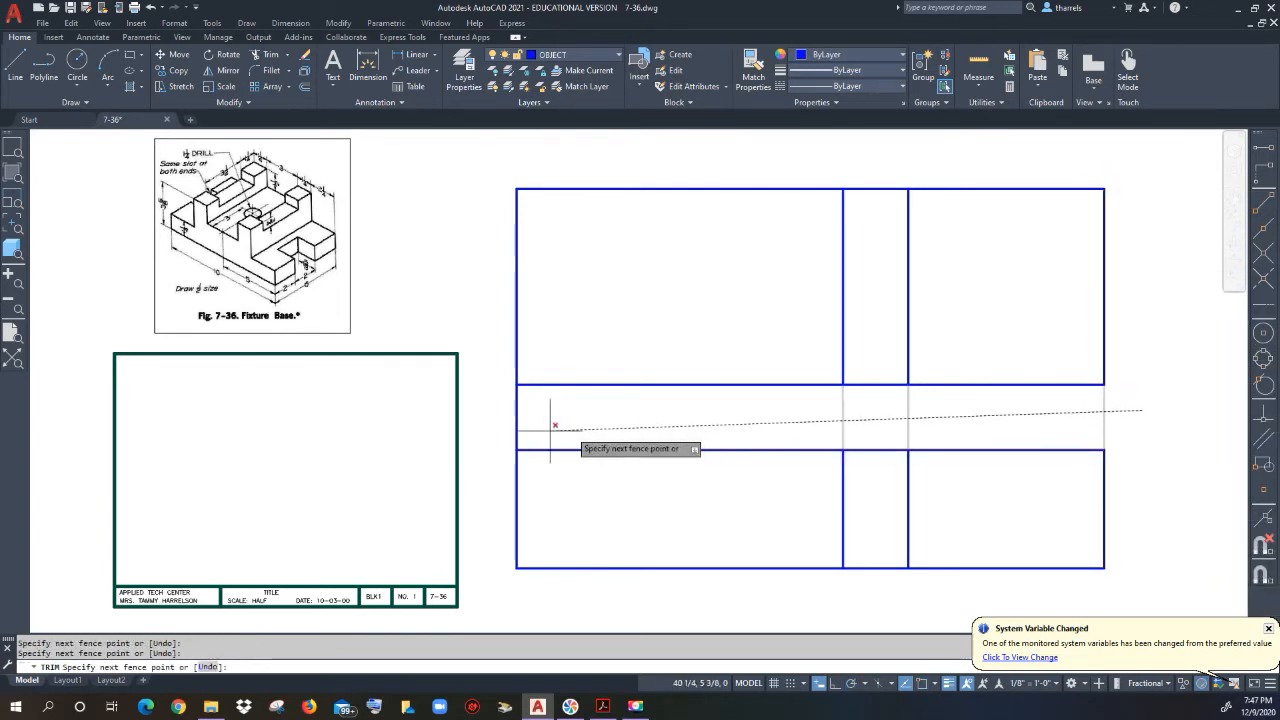
left_click(491, 430)
left_click(882, 159)
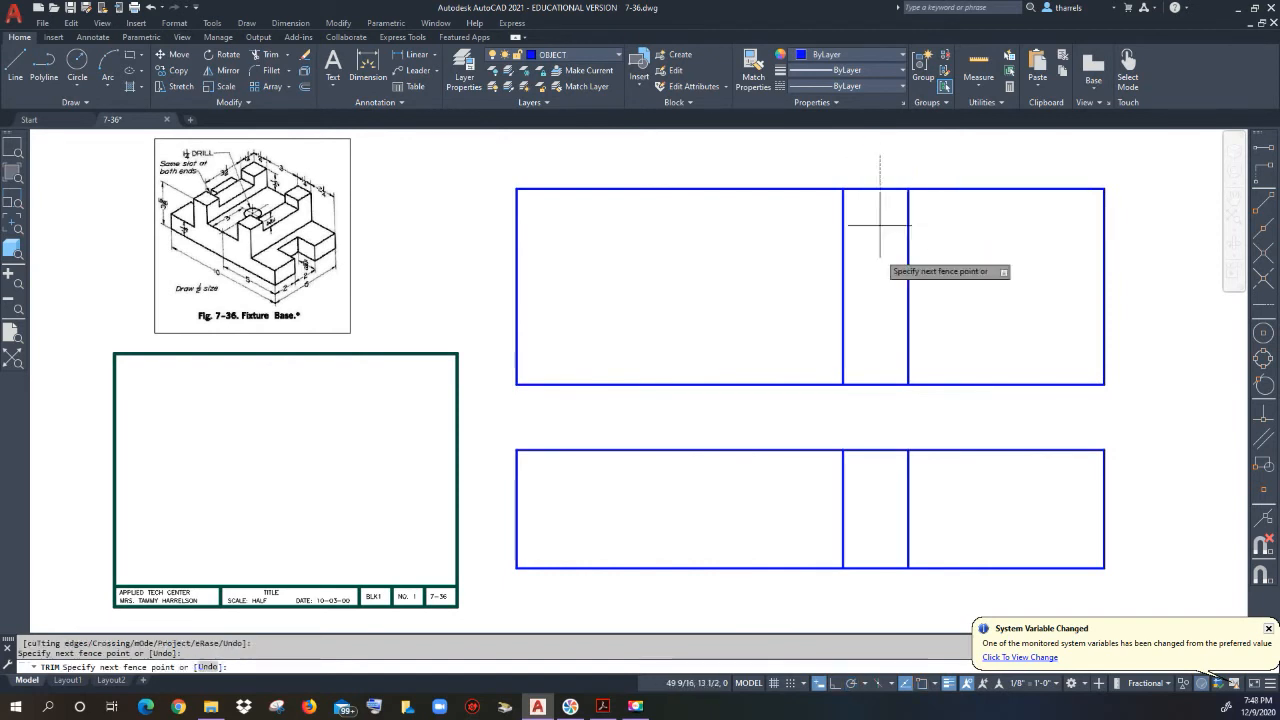
left_click(877, 575)
right_click(880, 430)
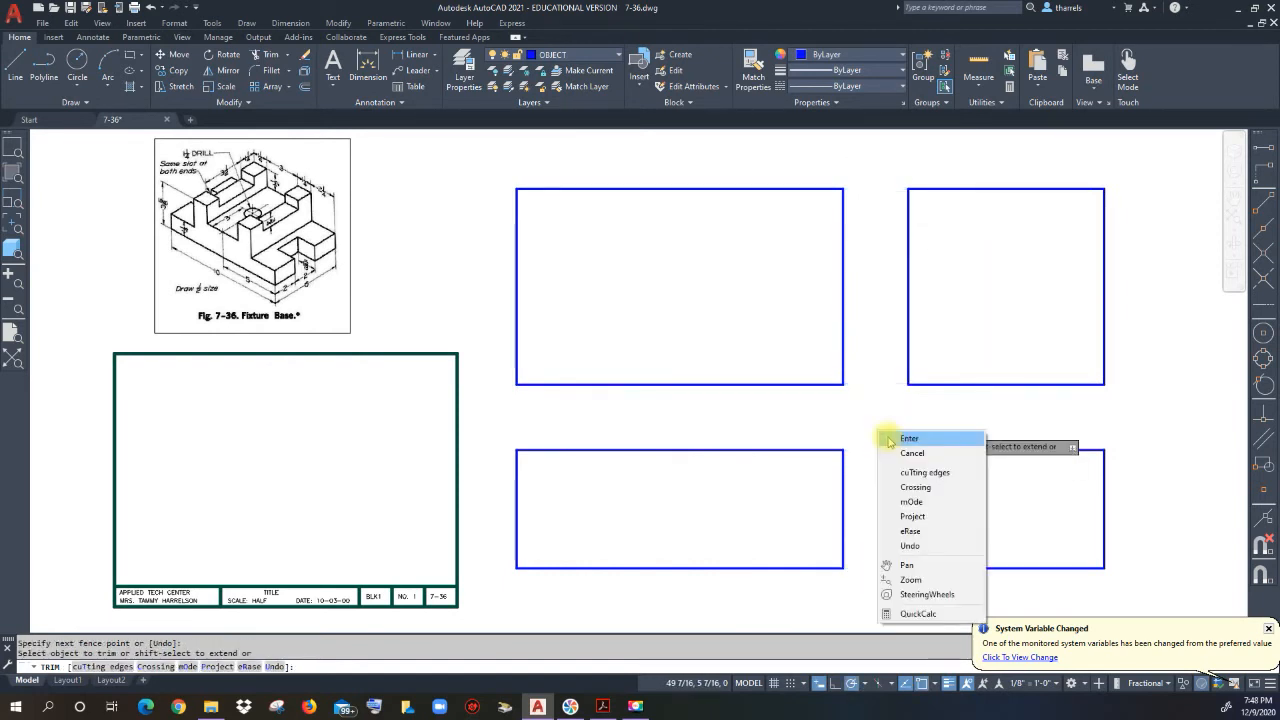
left_click(895, 437)
left_click(14, 63)
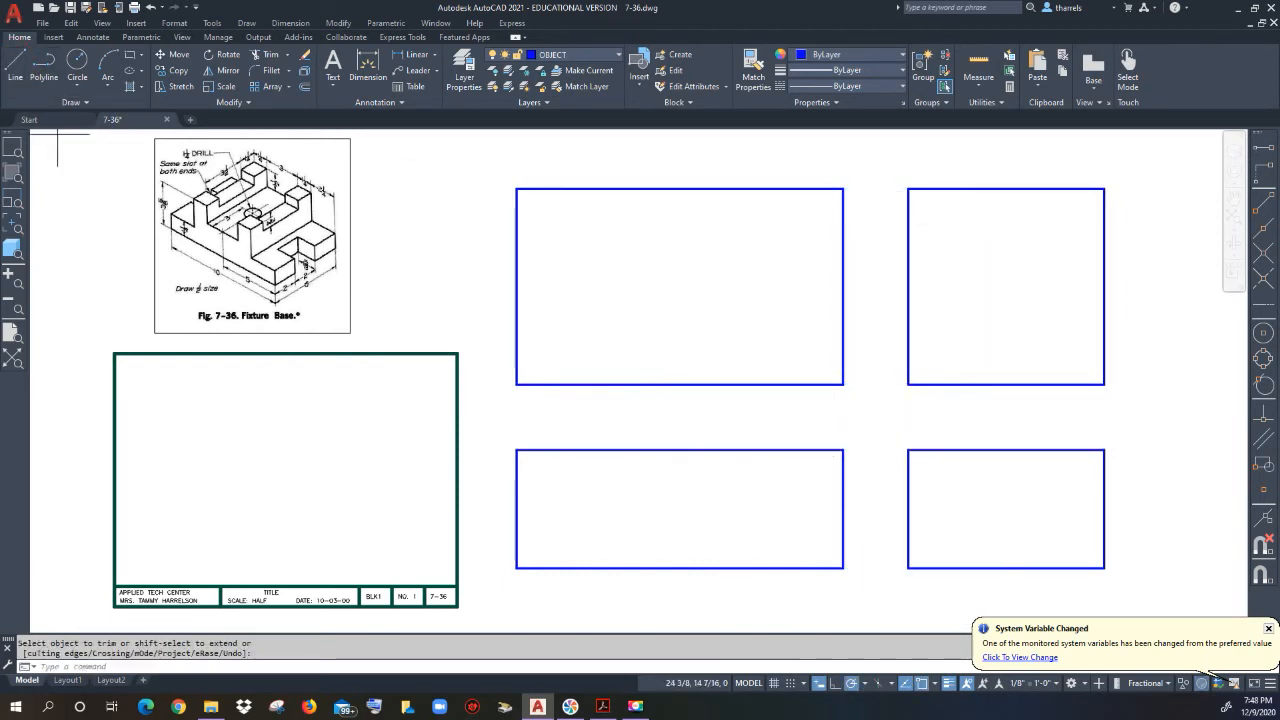
Step: Draw a 45° miter line corner to corner across the upper-right rectangle, then pan to the finished views
left_click(908, 383)
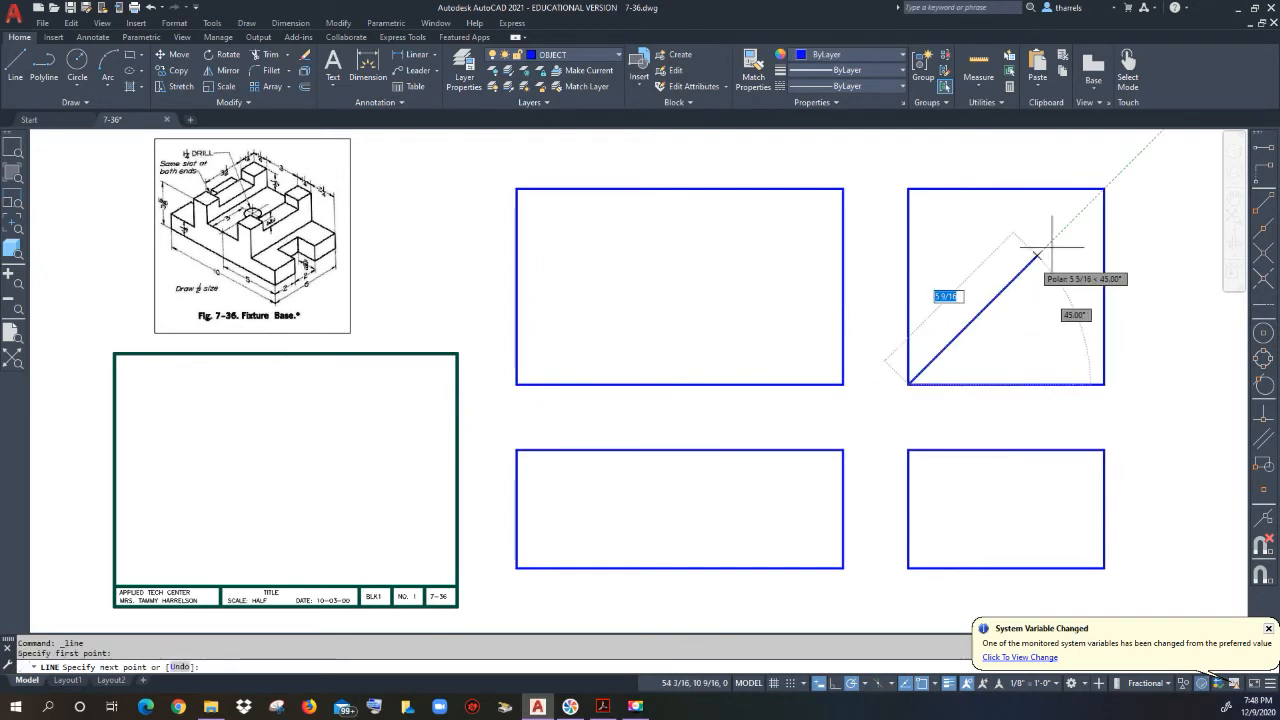
left_click(1104, 189)
right_click(1152, 254)
left_click(1166, 264)
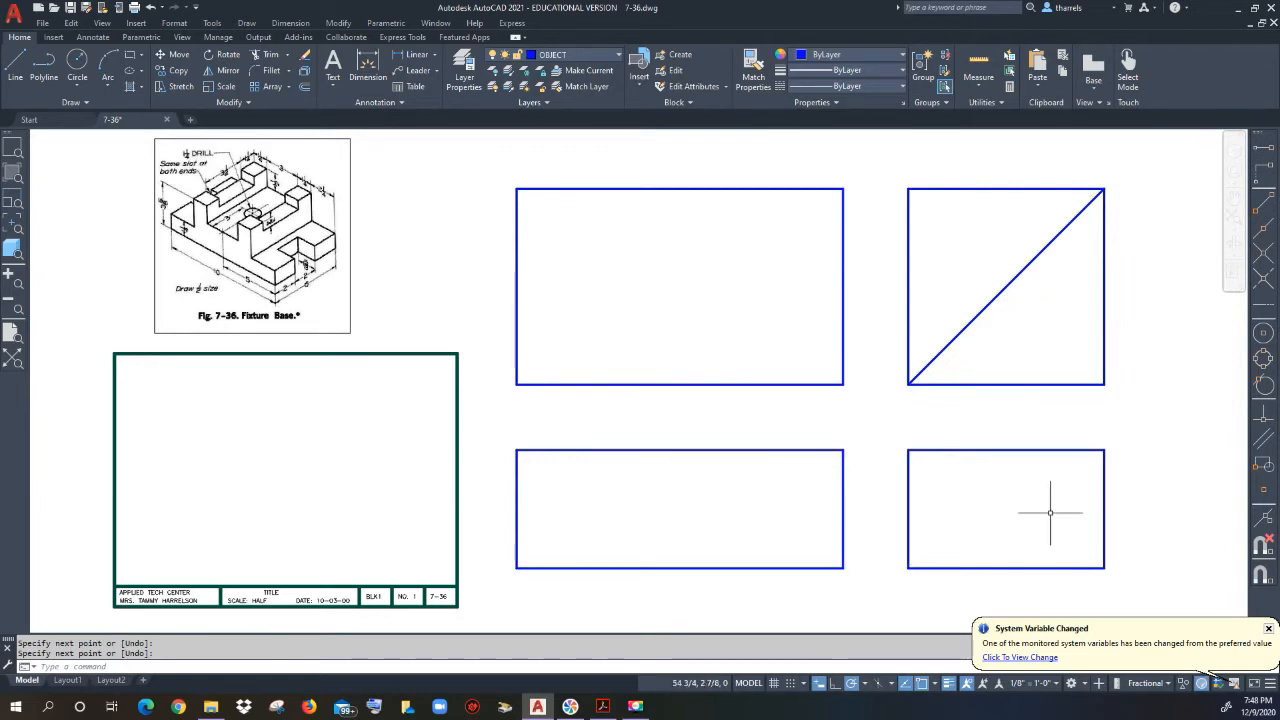
mouse_move(466, 360)
middle_mouse_down()
mouse_move(643, 372)
mouse_move(1220, 363)
mouse_move(506, 349)
mouse_move(1279, 342)
middle_mouse_up()
middle_click_drag(580, 357, 1151, 352)
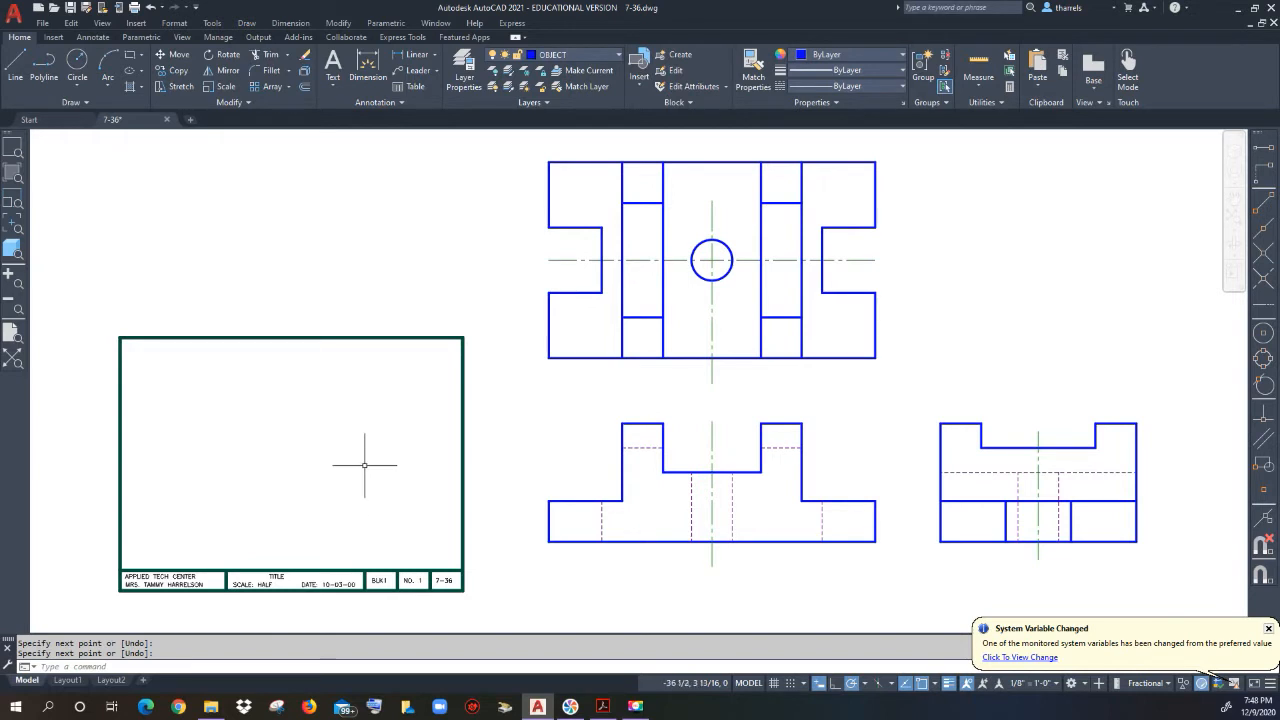
Step: Scale the top, front and side views by 0.5 about a picked base point
left_click(216, 88)
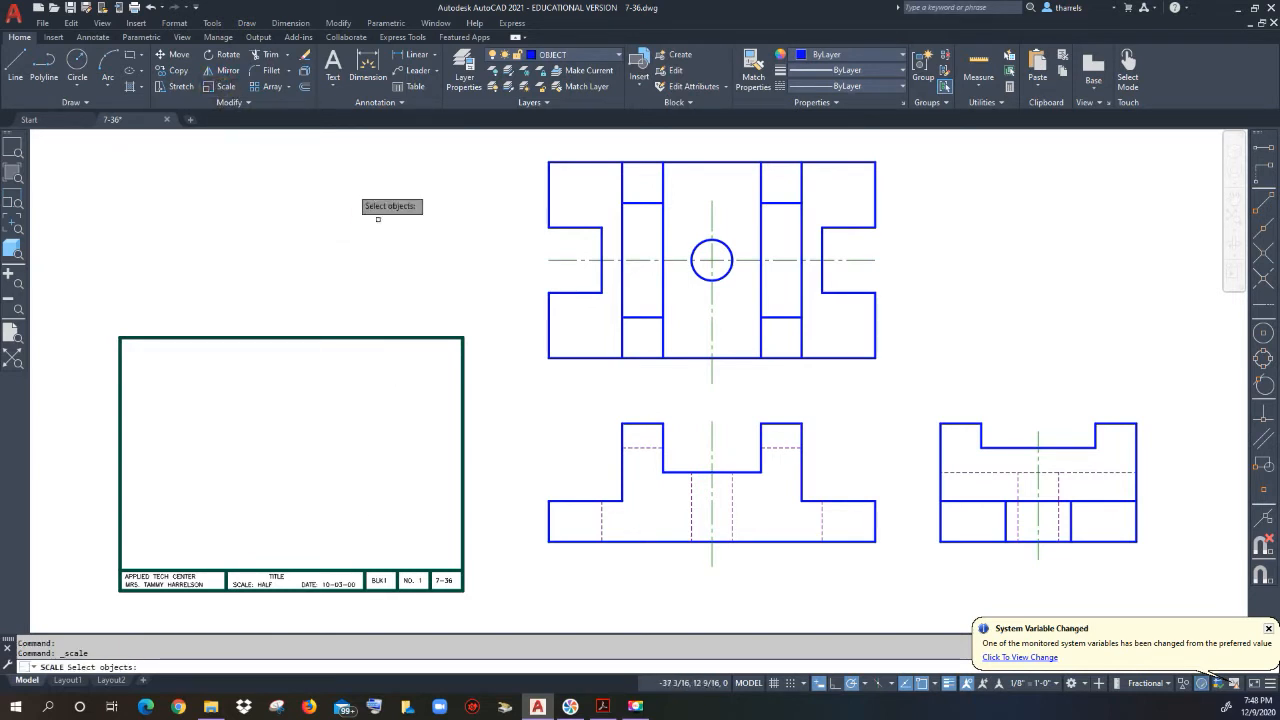
left_click(1160, 589)
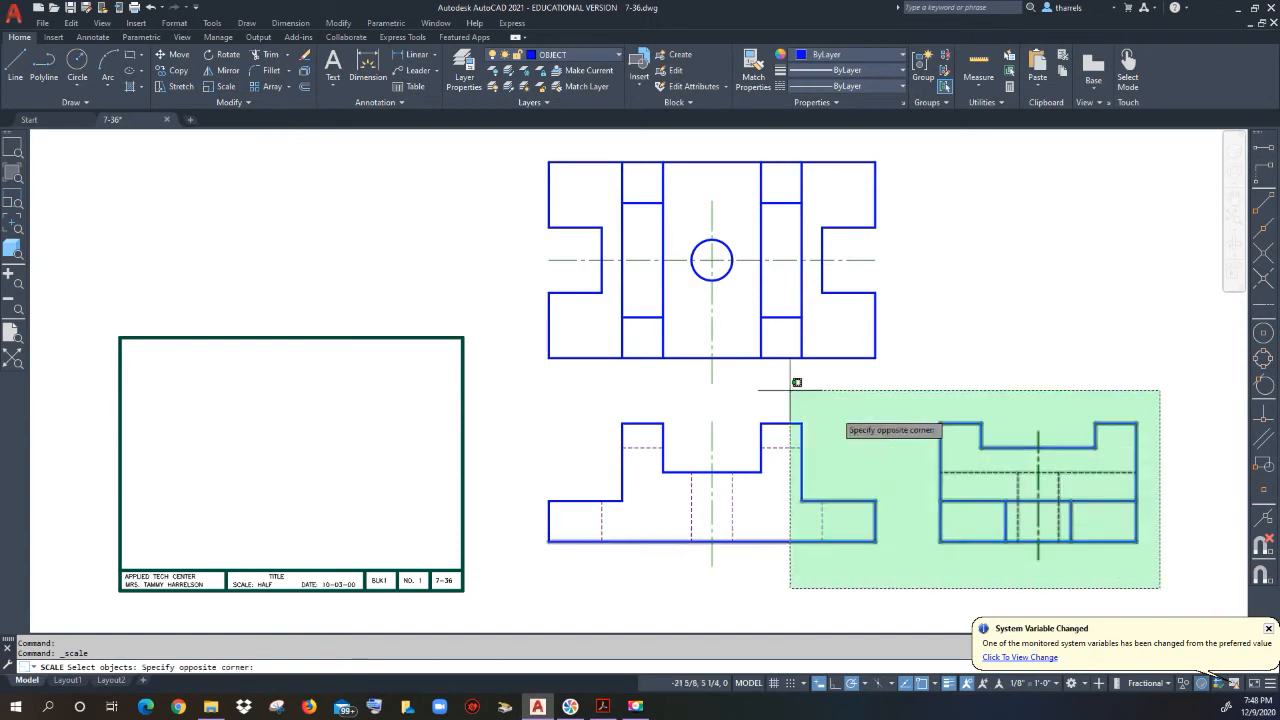
left_click(532, 150)
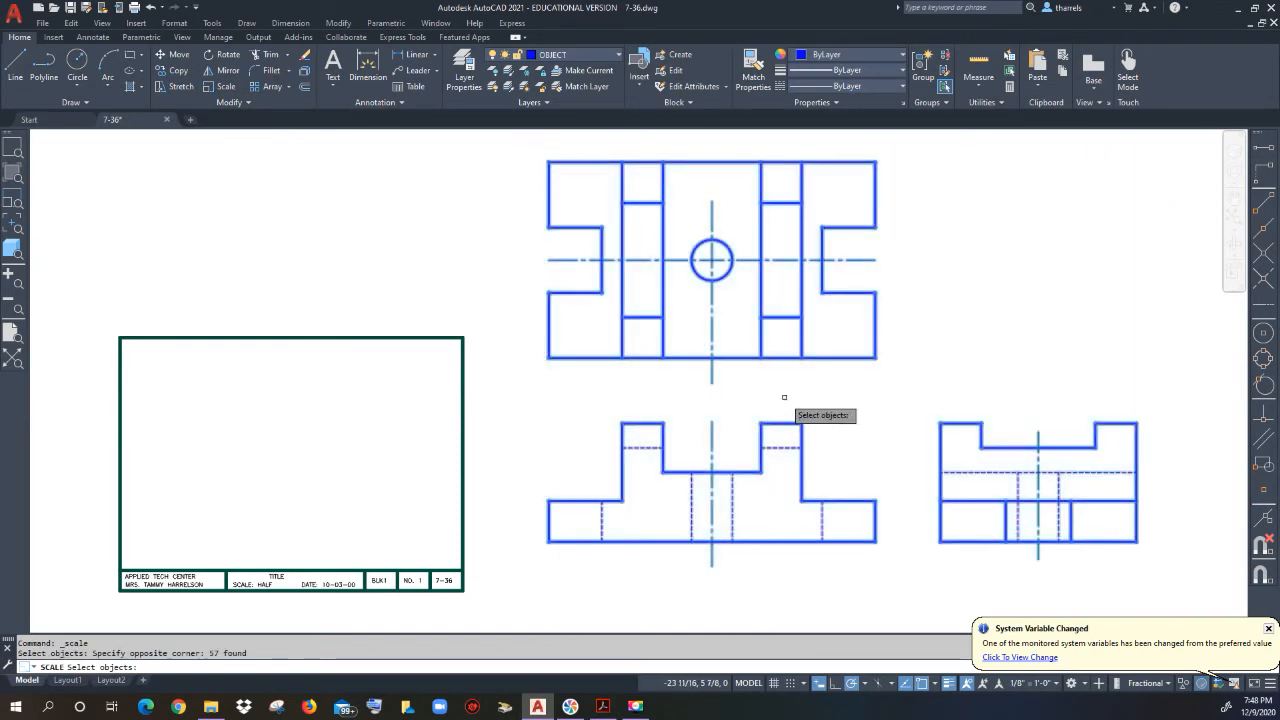
key("Return")
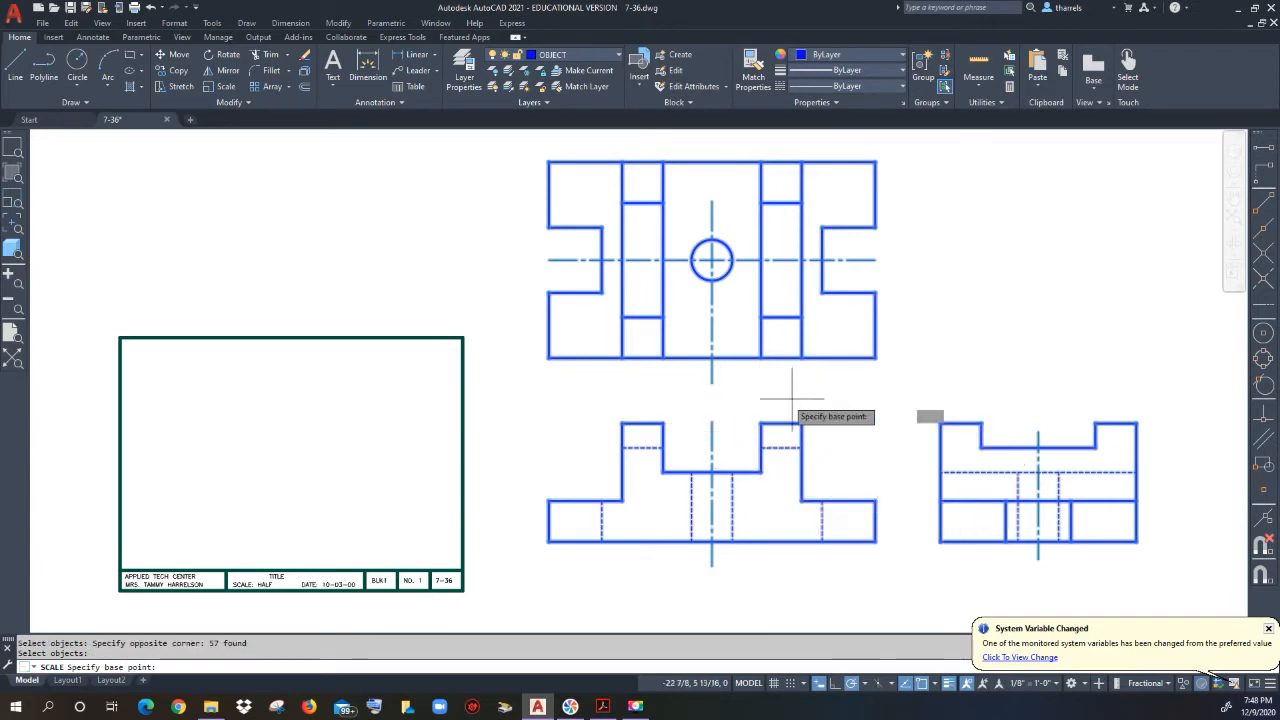
left_click(732, 415)
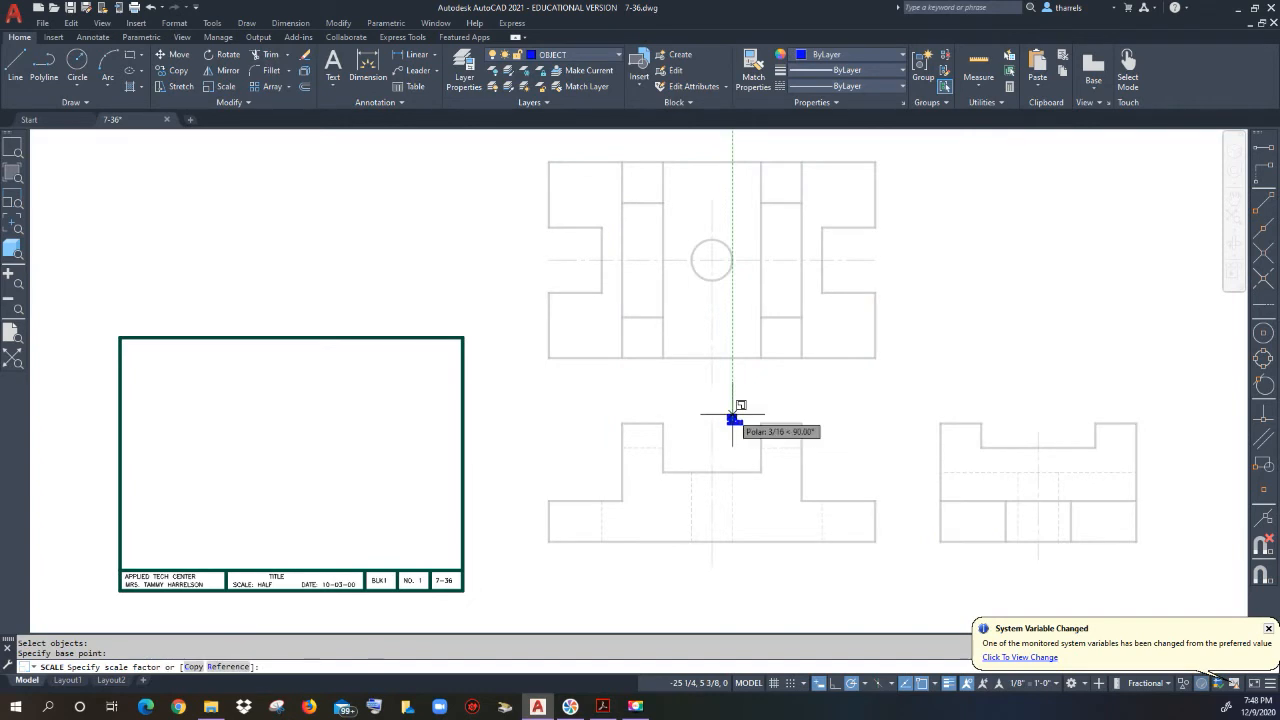
left_click(663, 262)
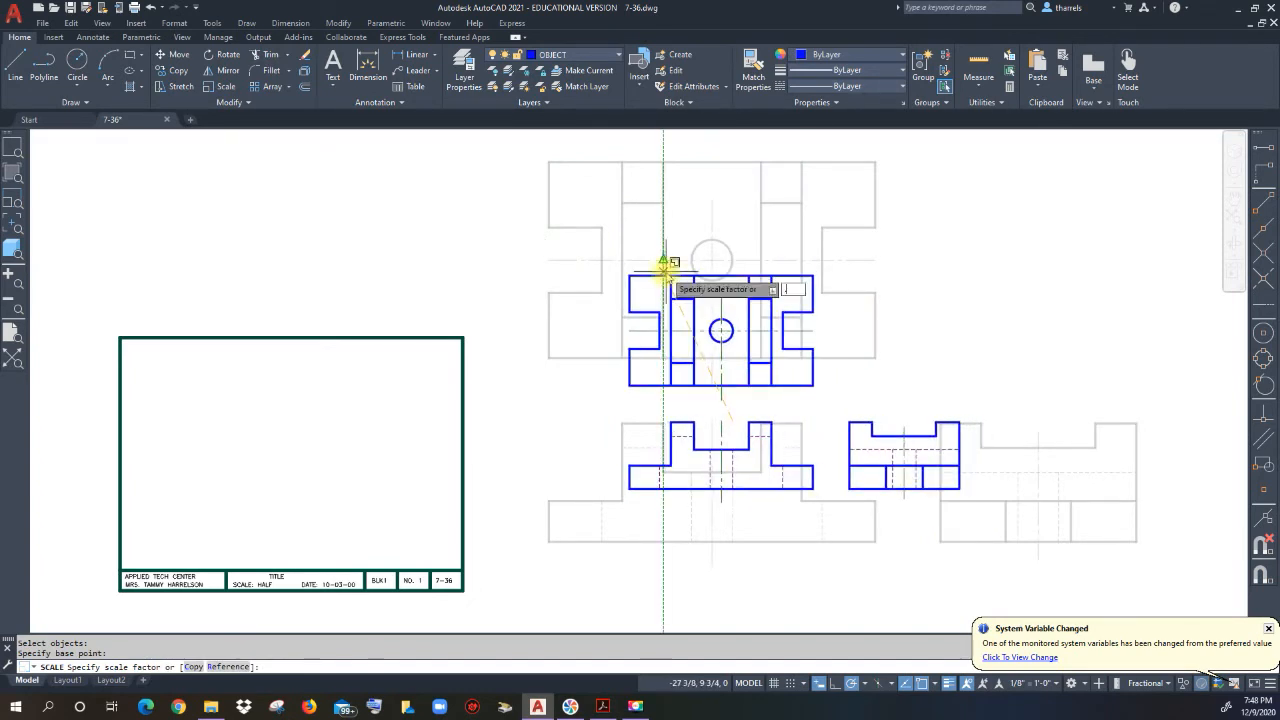
key("Return")
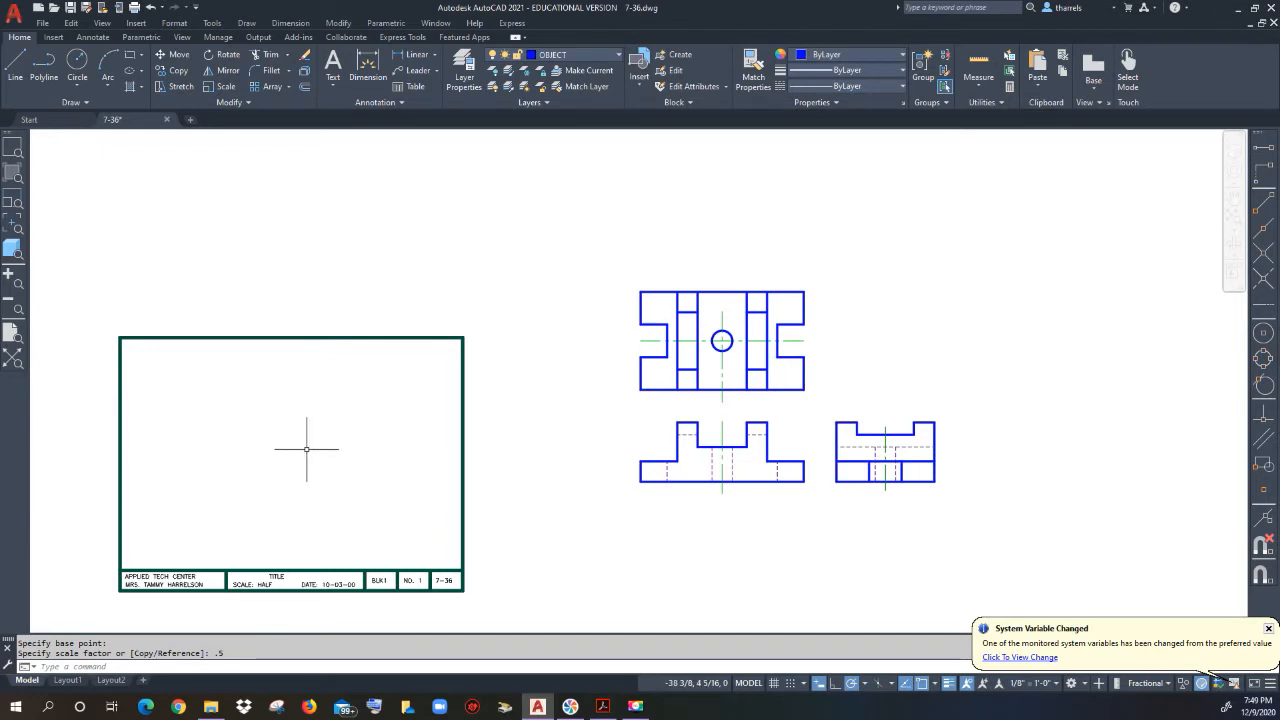
Step: Add a vertical 5 13/16 linear dimension from the top view's top-left to the front view's bottom-left corner
left_click(413, 61)
left_click(640, 291)
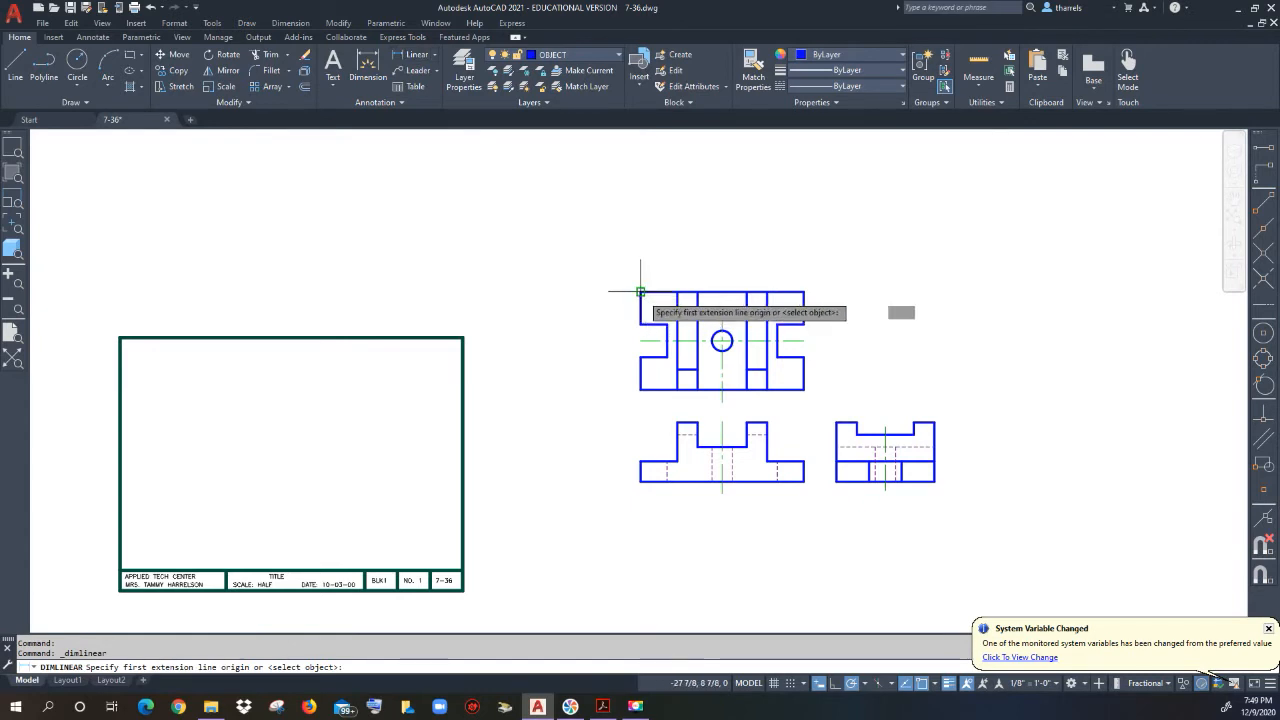
left_click(640, 481)
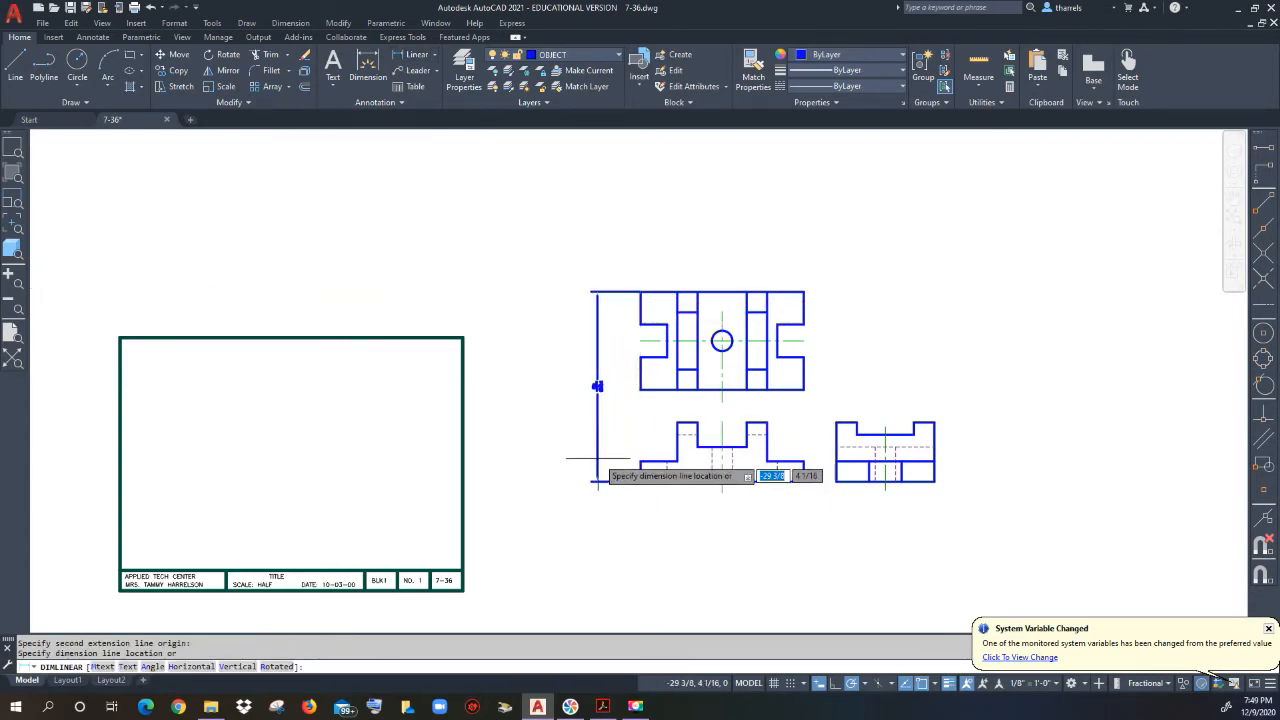
left_click(607, 456)
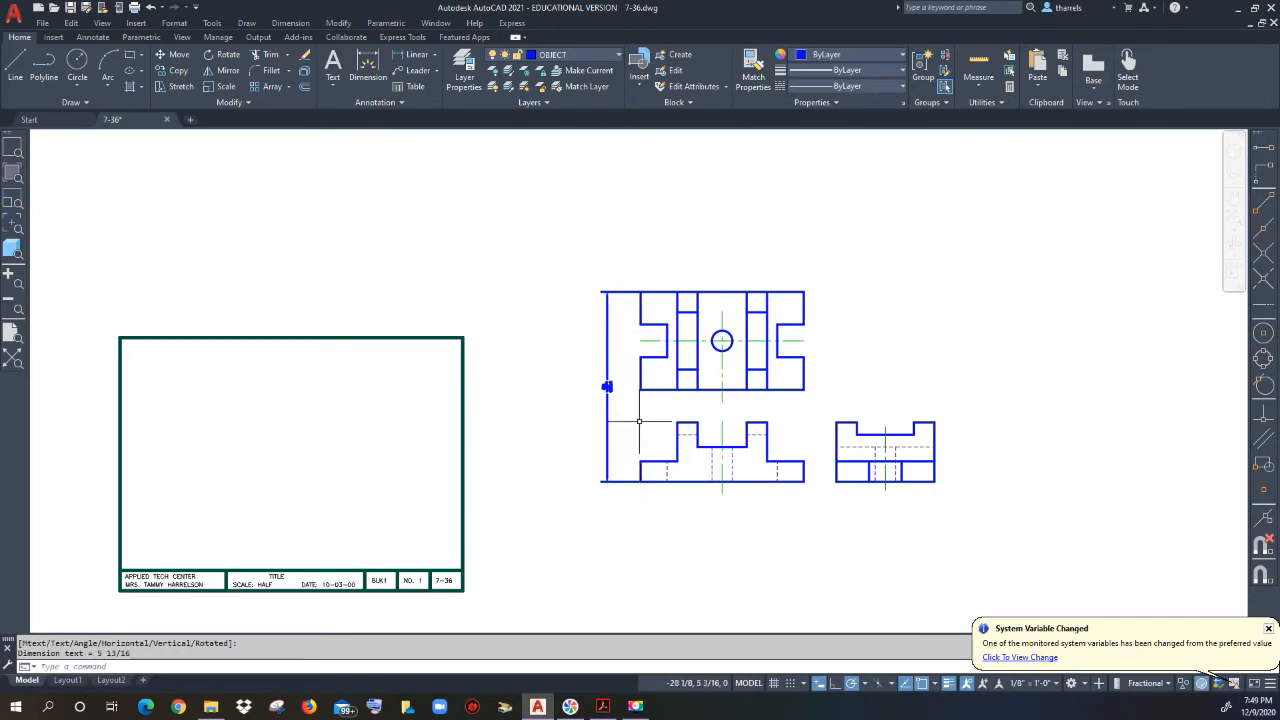
scroll(607, 388, "up", 6)
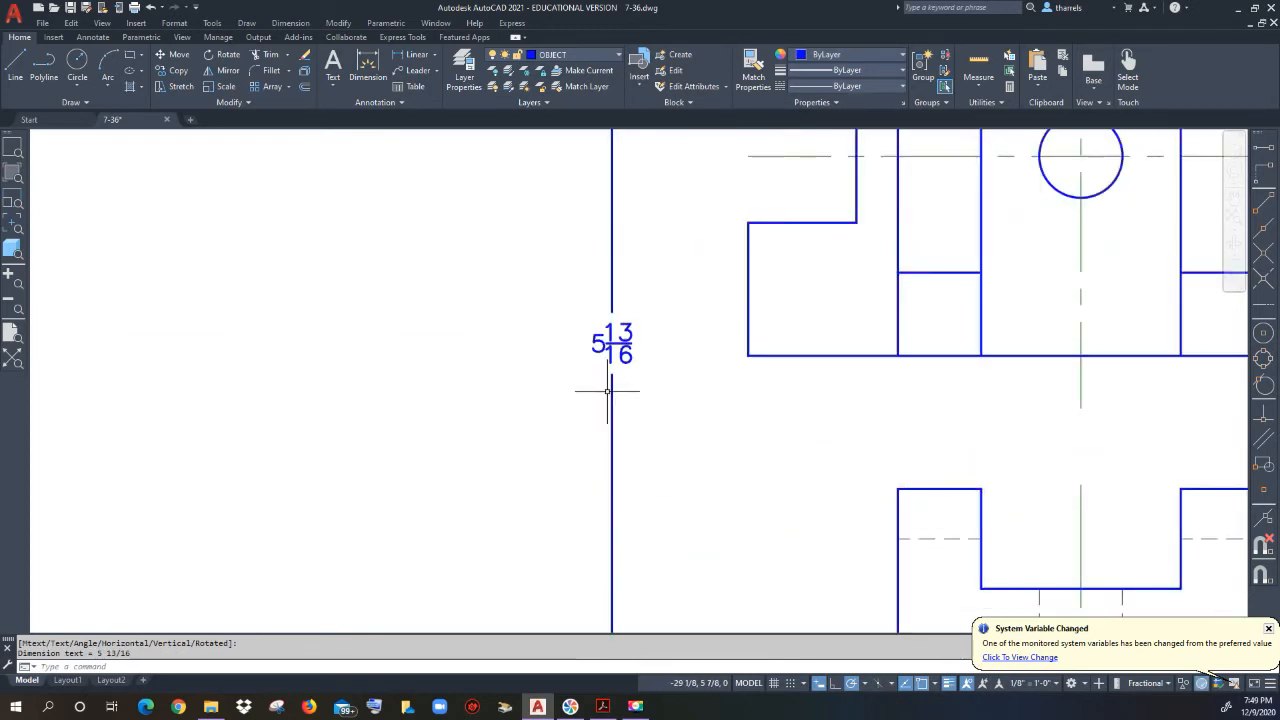
scroll(607, 390, "down", 6)
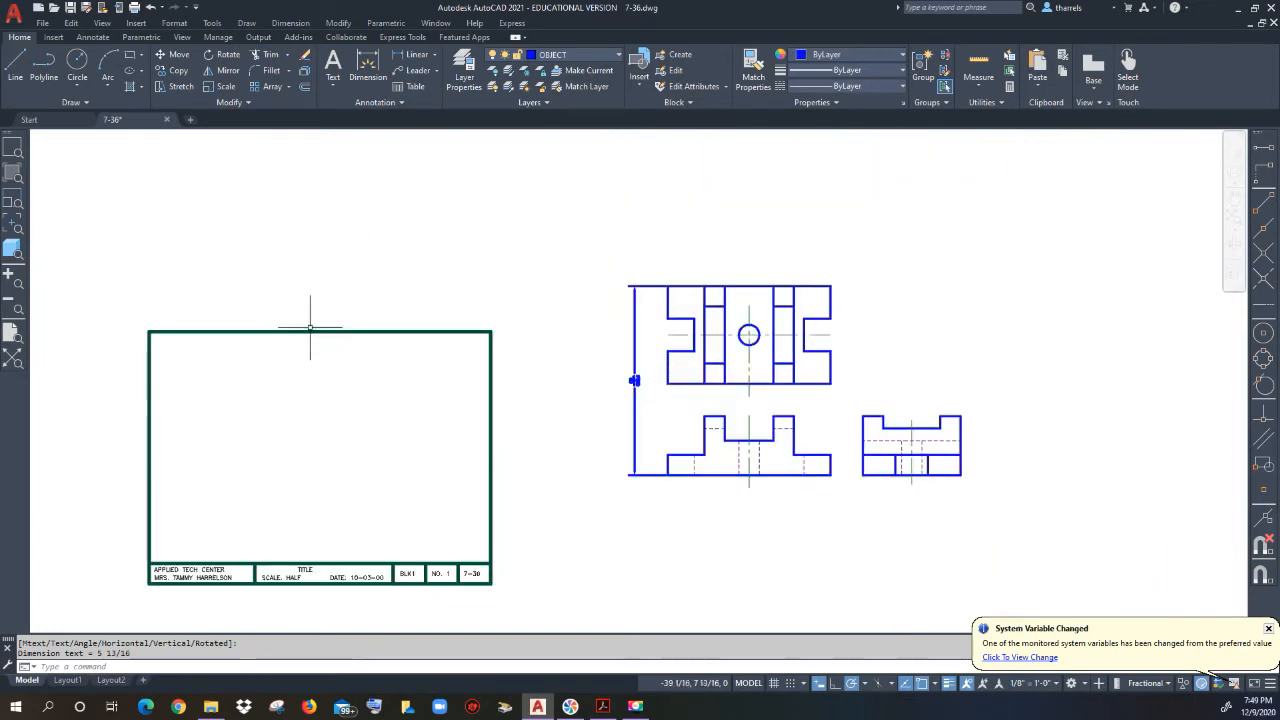
left_click(604, 707)
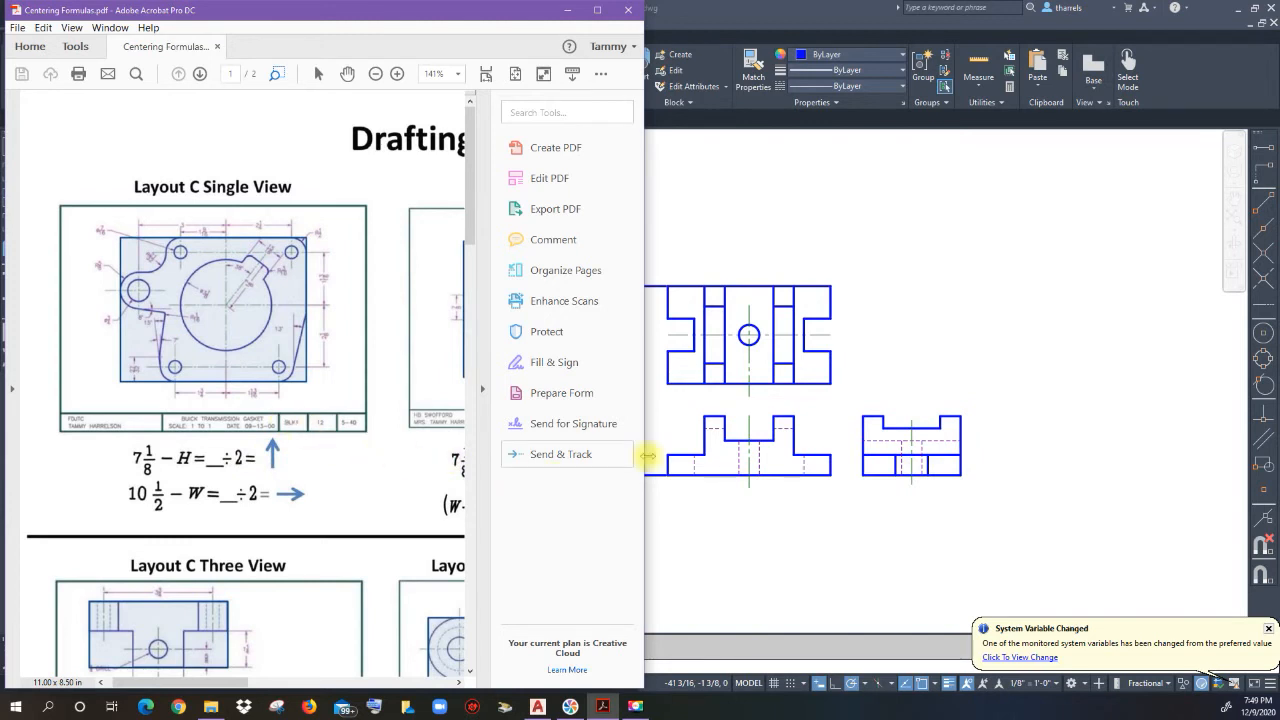
left_click(690, 400)
left_click(634, 380)
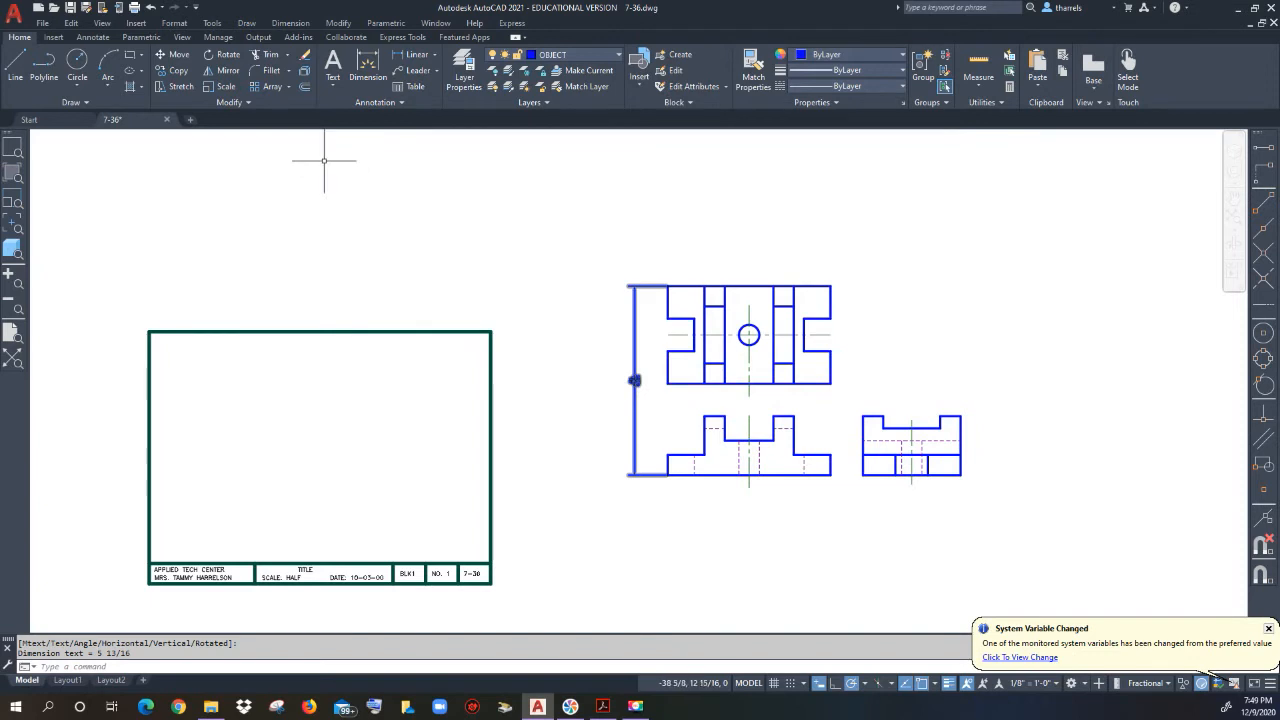
Step: Offset the title block's top line 21/32 upward inside the border
left_click(306, 88)
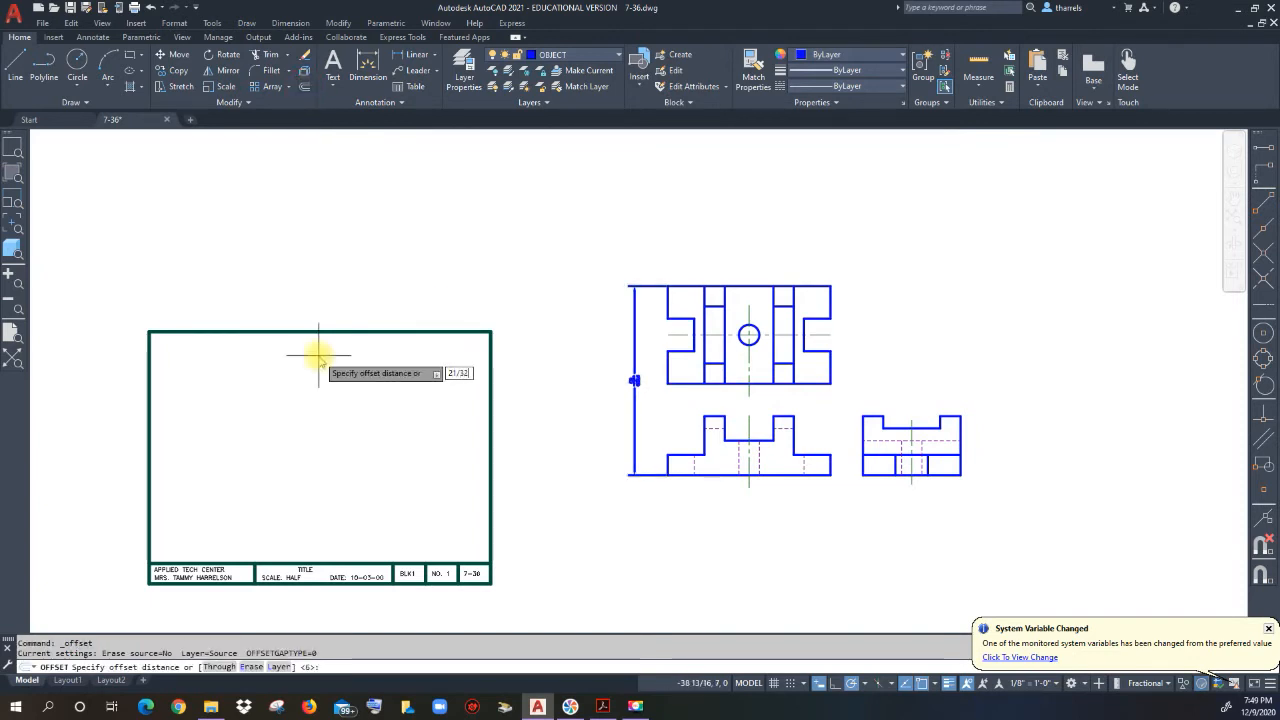
key("Return")
left_click(353, 564)
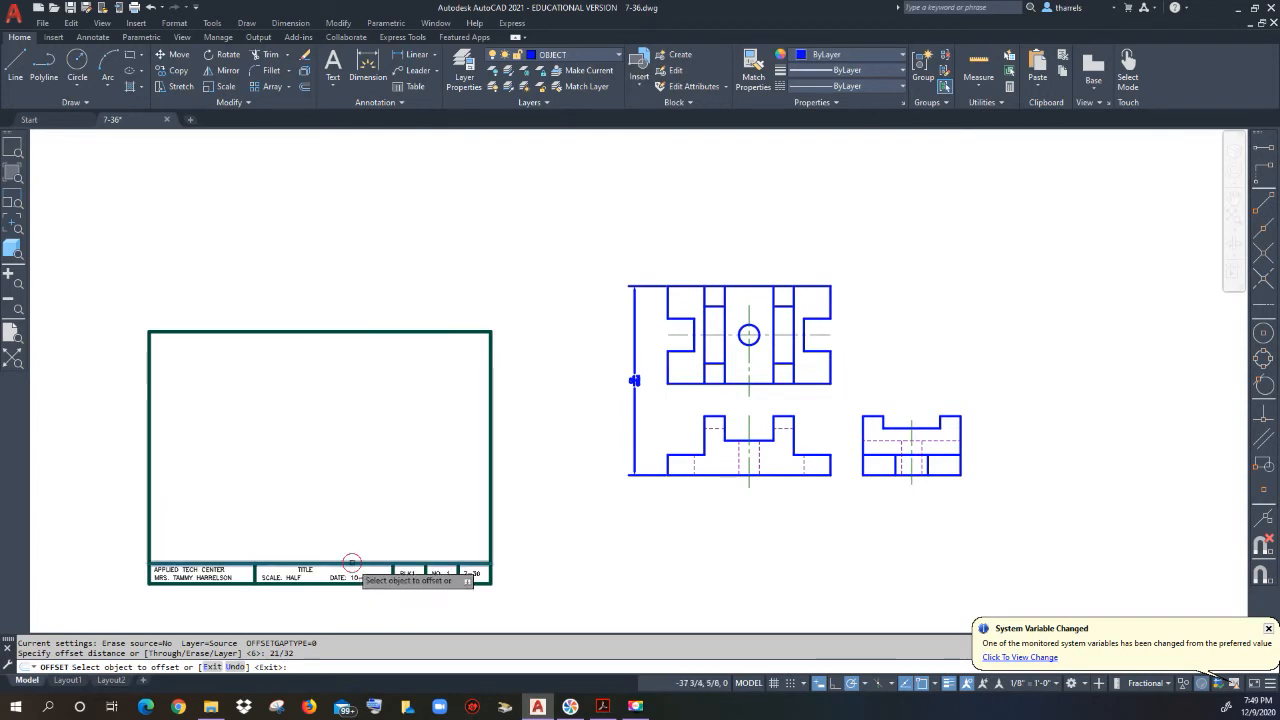
left_click(353, 528)
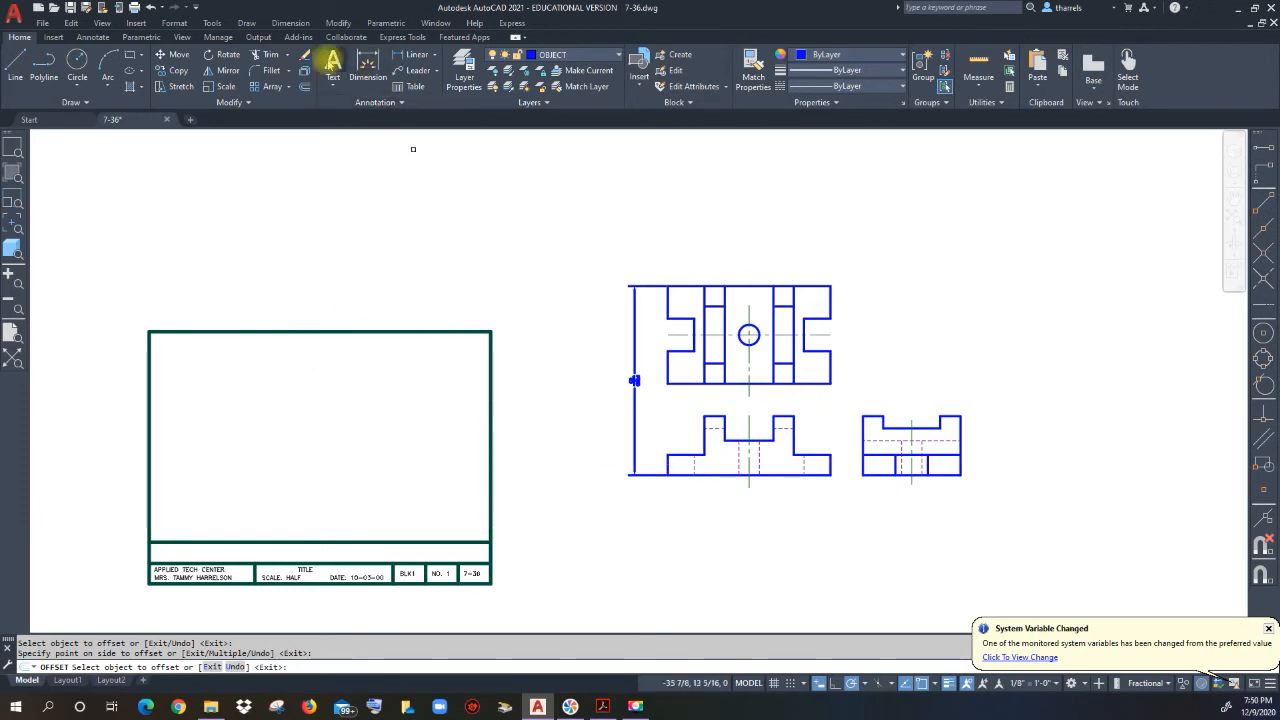
Step: Dimension the 9 overall width from the front view's bottom-left to the side view's bottom-right corner
left_click(417, 54)
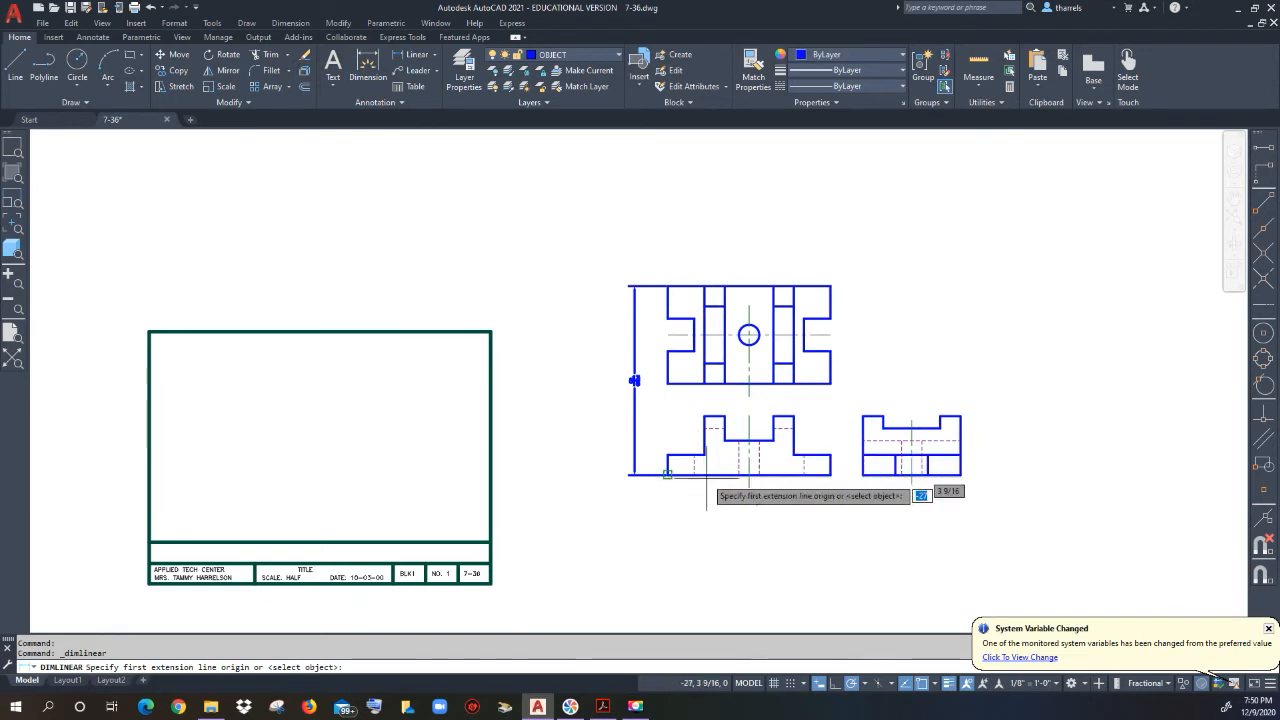
left_click(667, 474)
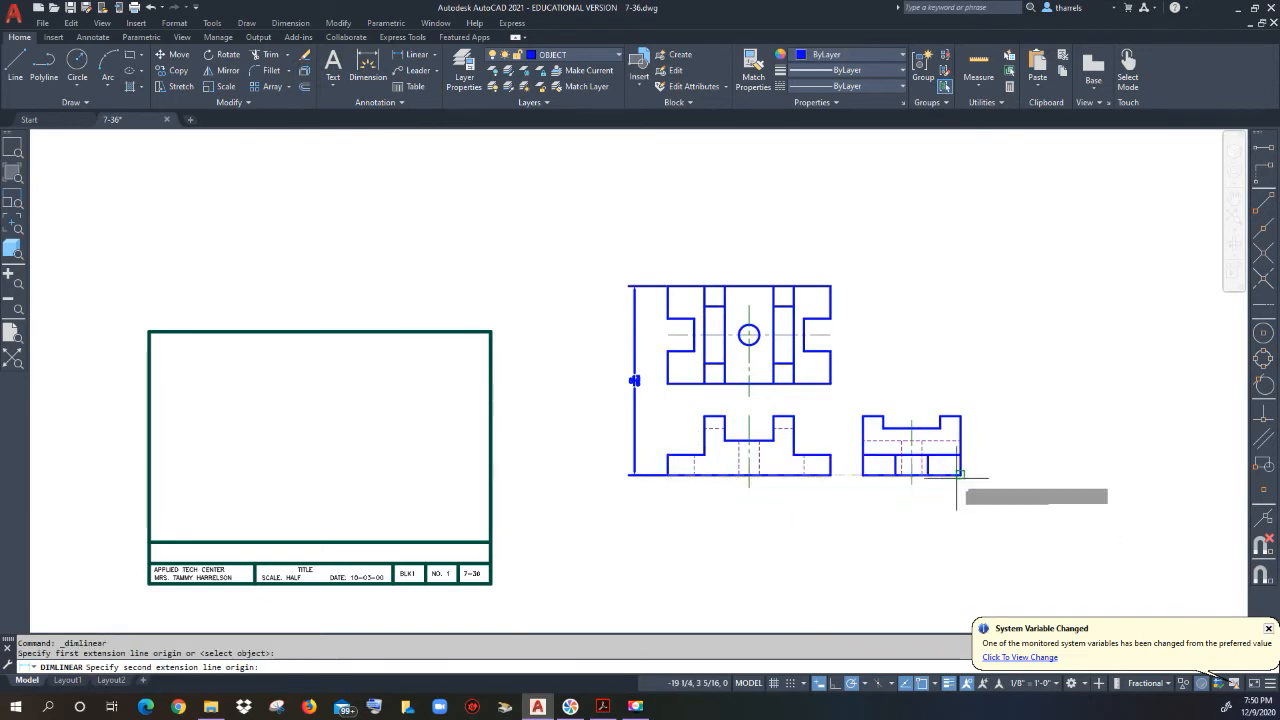
left_click(961, 475)
left_click(860, 507)
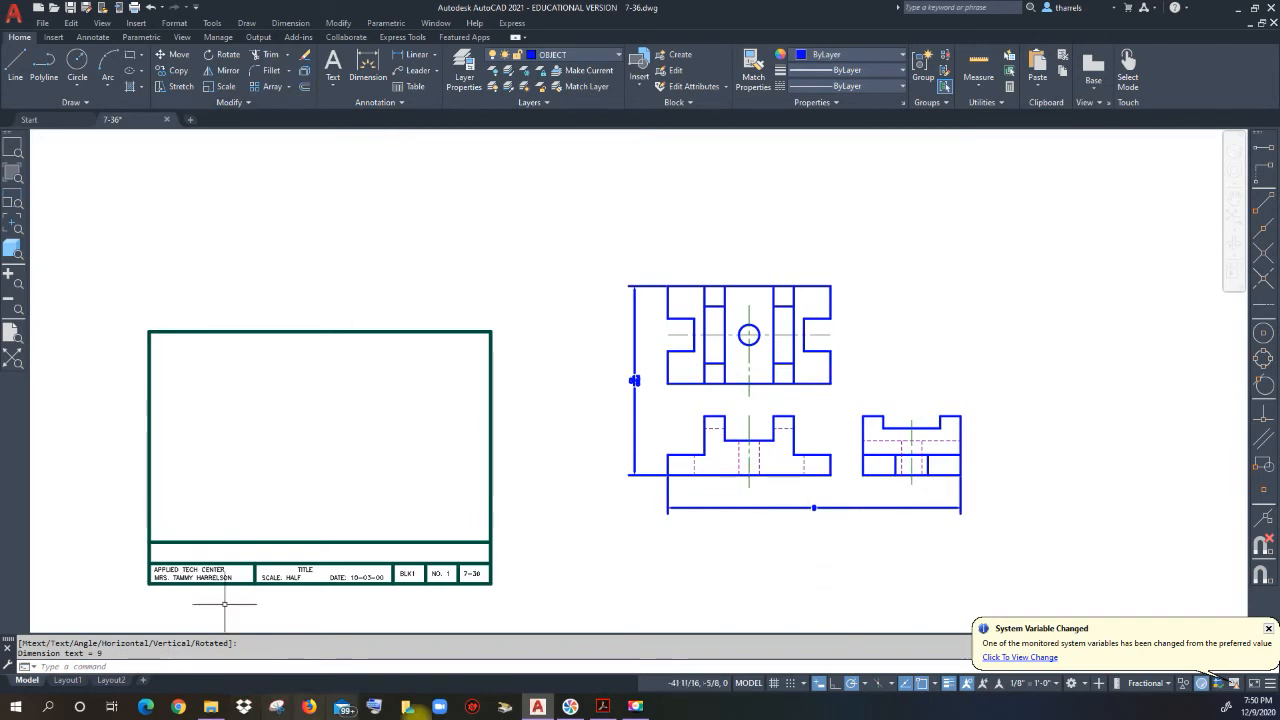
left_click(602, 706)
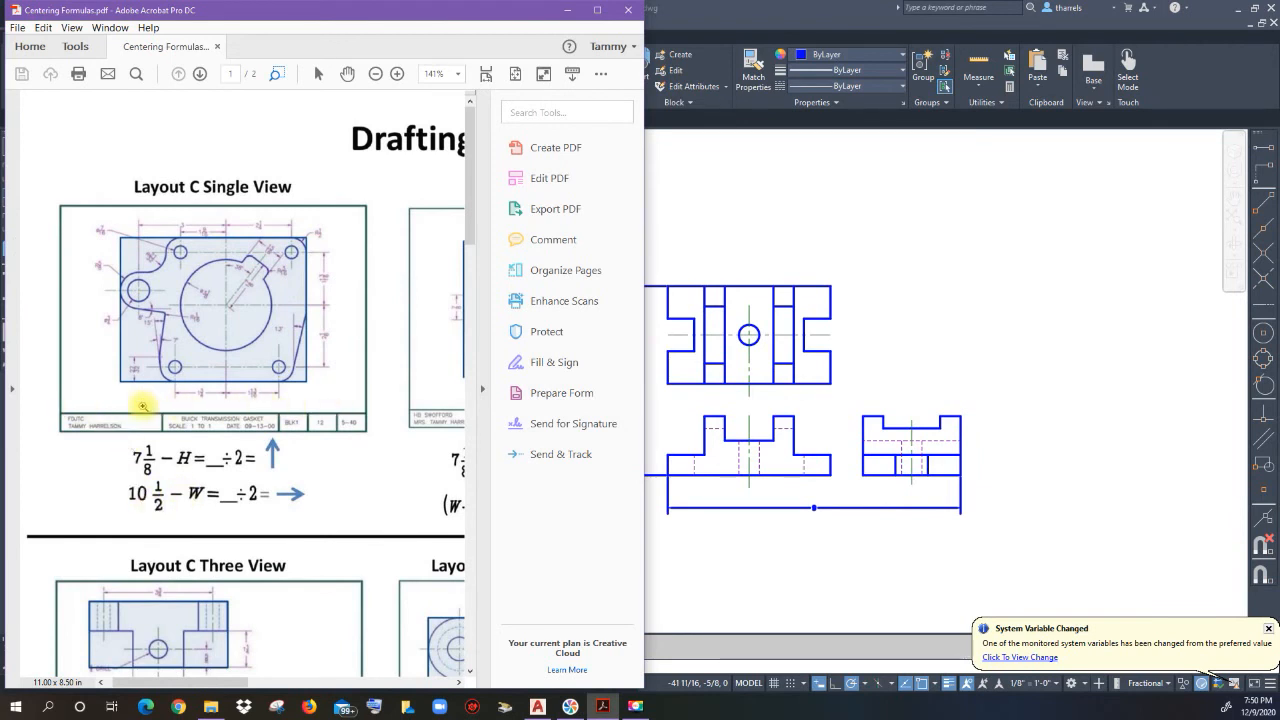
Step: Check the Layout C width formula (10 1/2 − W ÷ 2), then return to the AutoCAD drawing
left_click(662, 488)
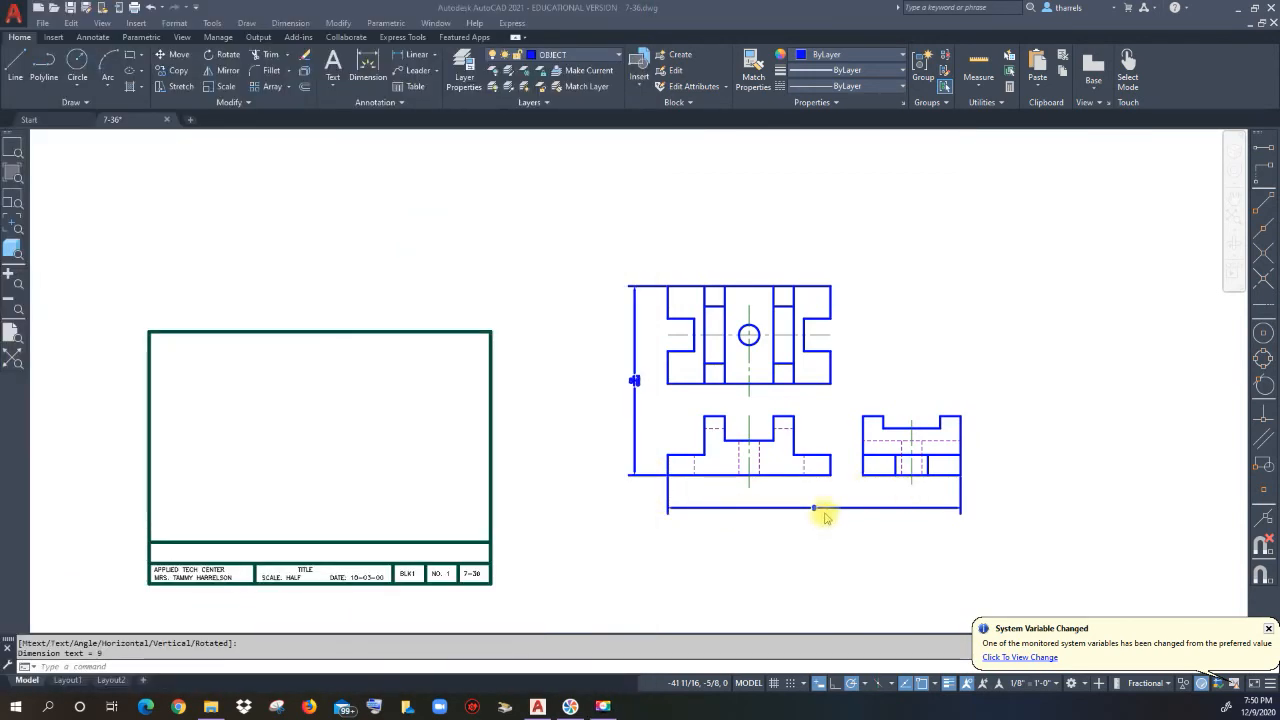
Step: Offset the left border line 3/4 inward as a vertical guide line
left_click(305, 86)
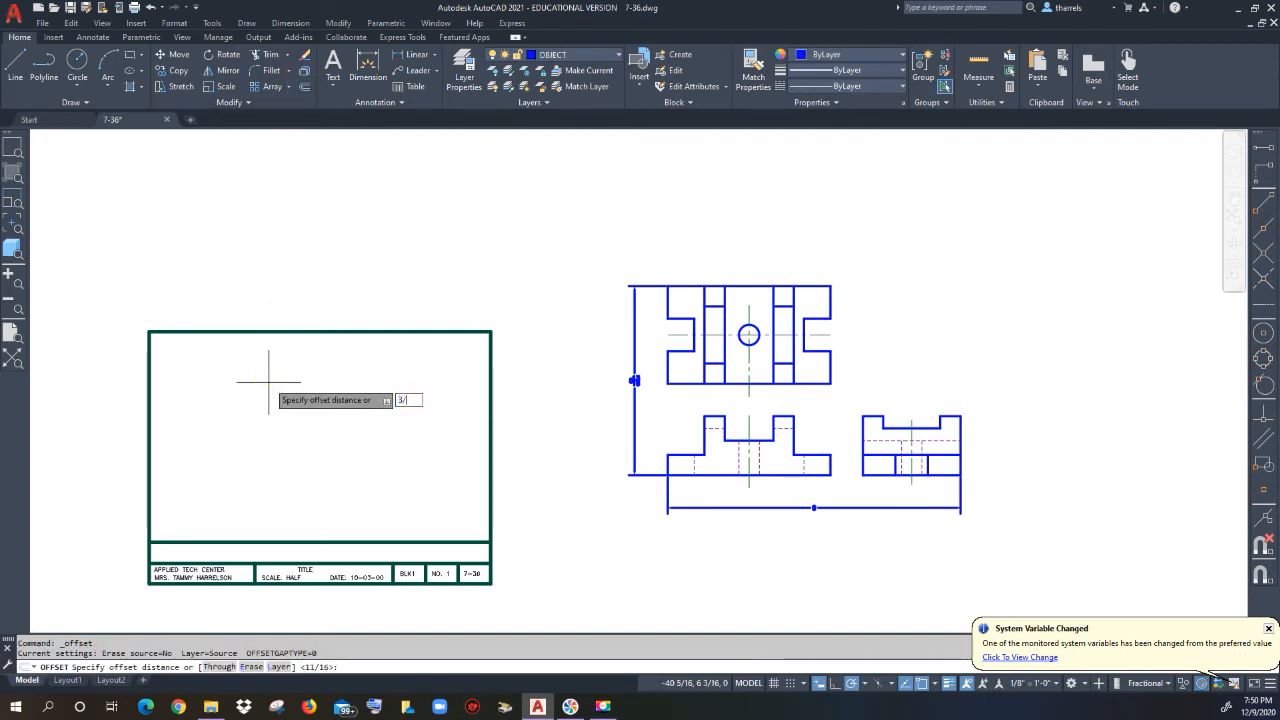
key("Return")
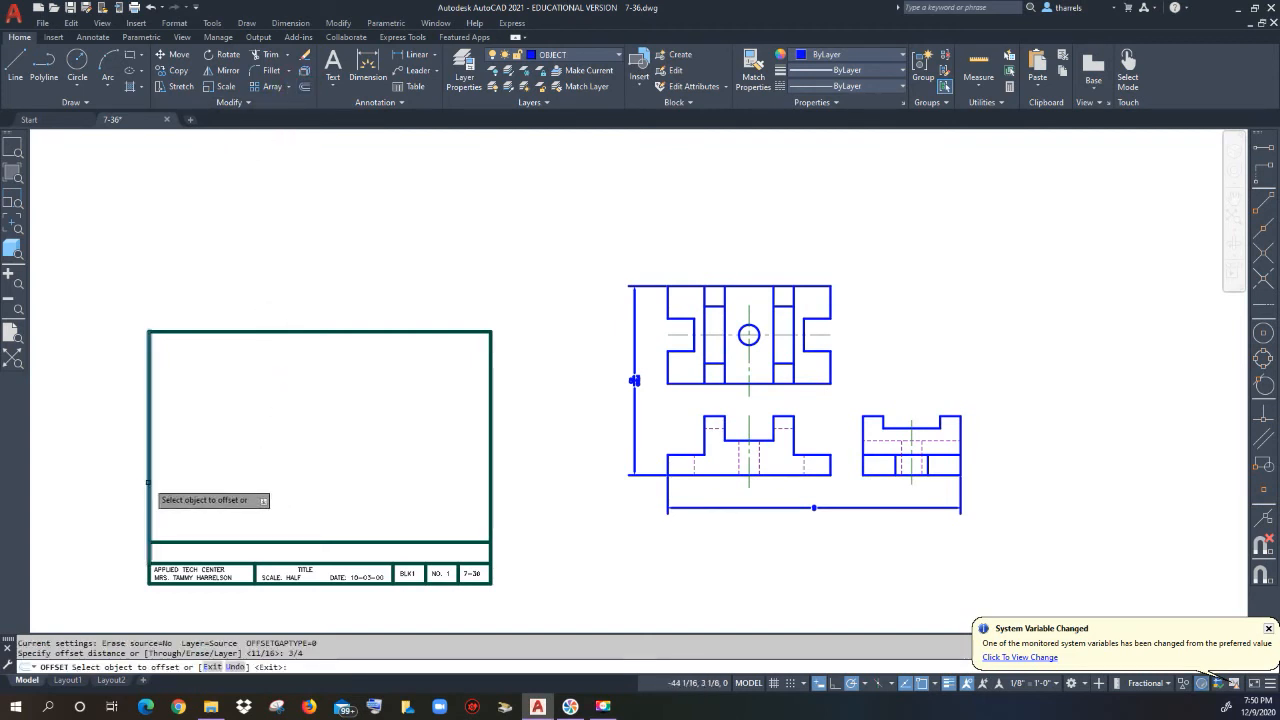
left_click(149, 481)
left_click(233, 497)
key("Return")
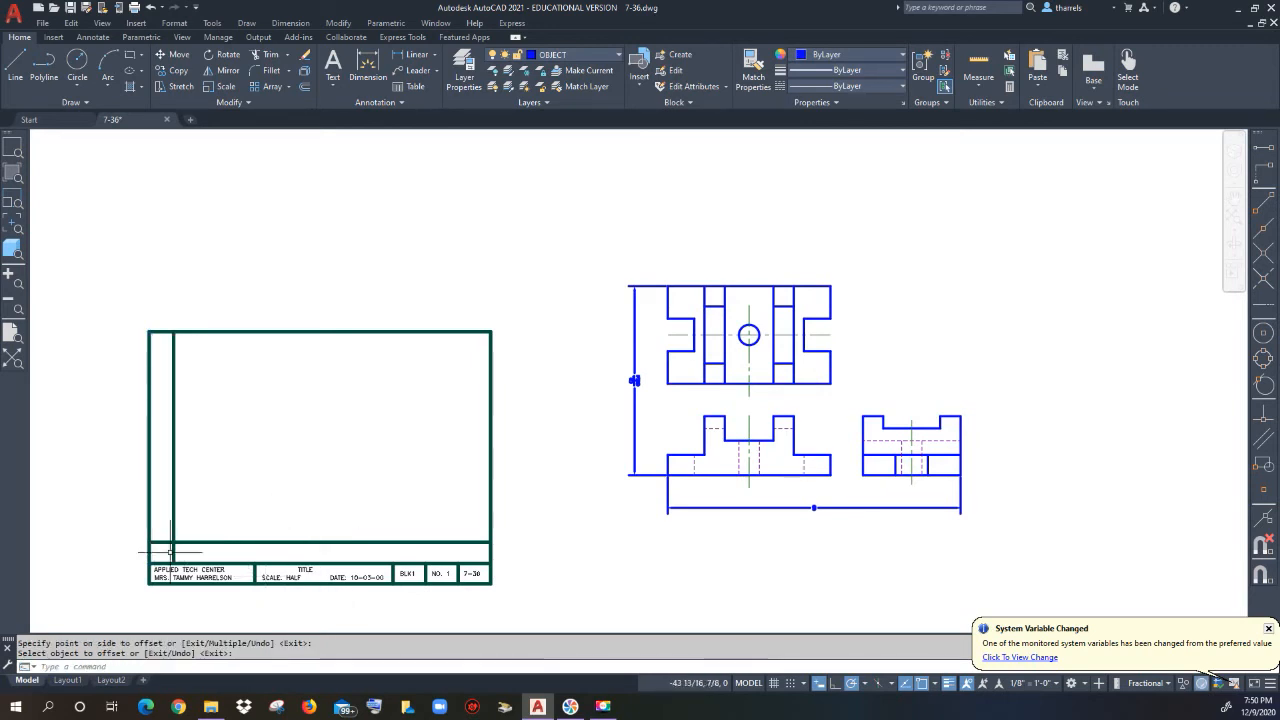
Step: Delete the horizontal width and vertical height dimensions from the views
left_click(739, 536)
left_click(657, 506)
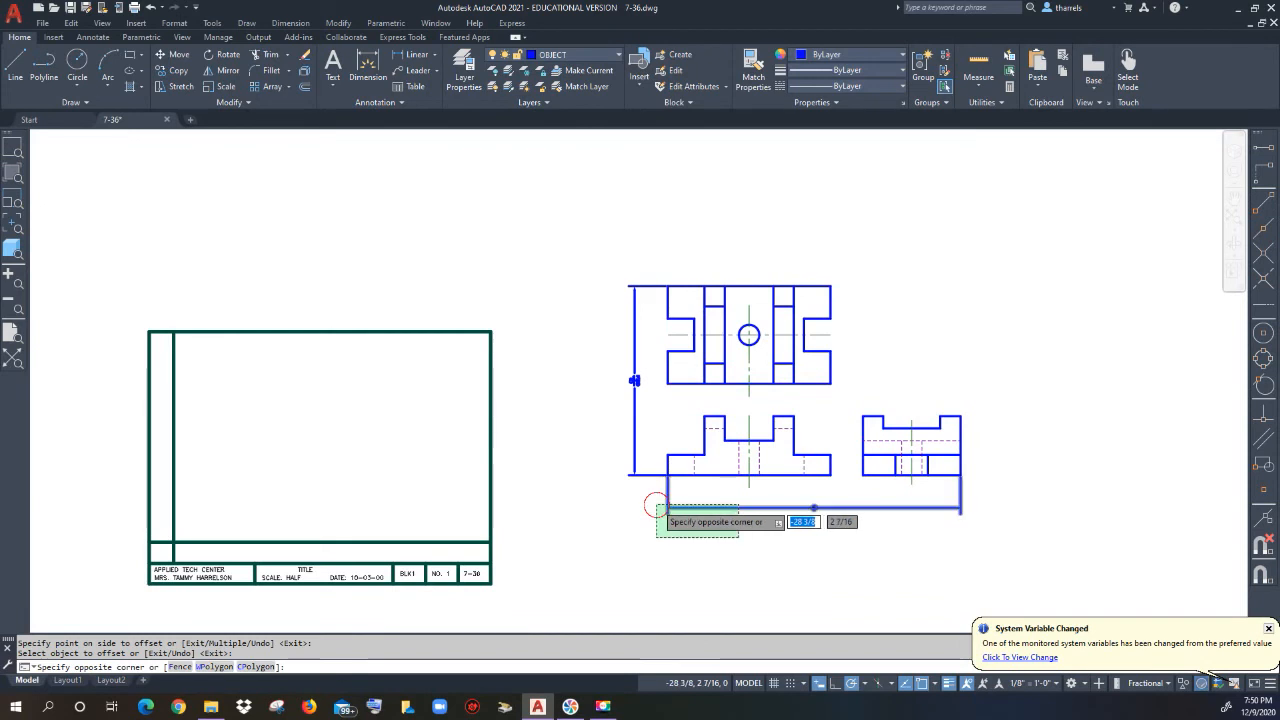
left_click(640, 497)
left_click(620, 458)
left_click(620, 458)
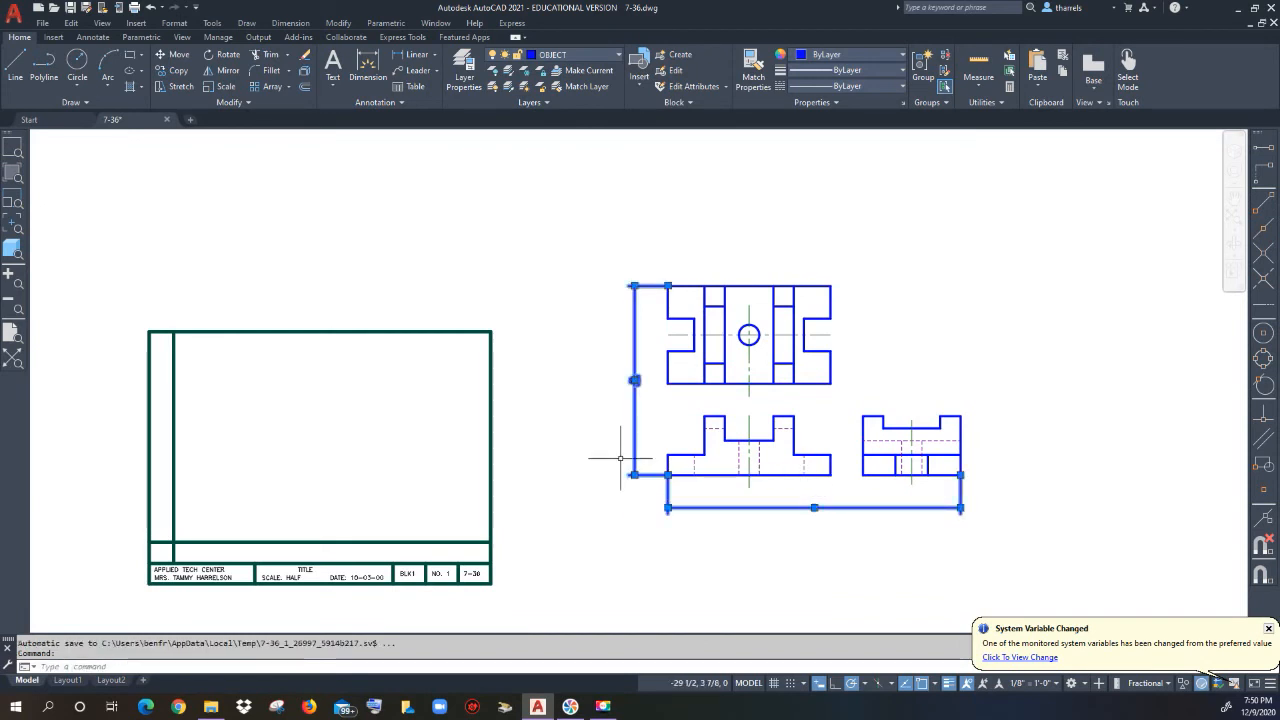
key("Delete")
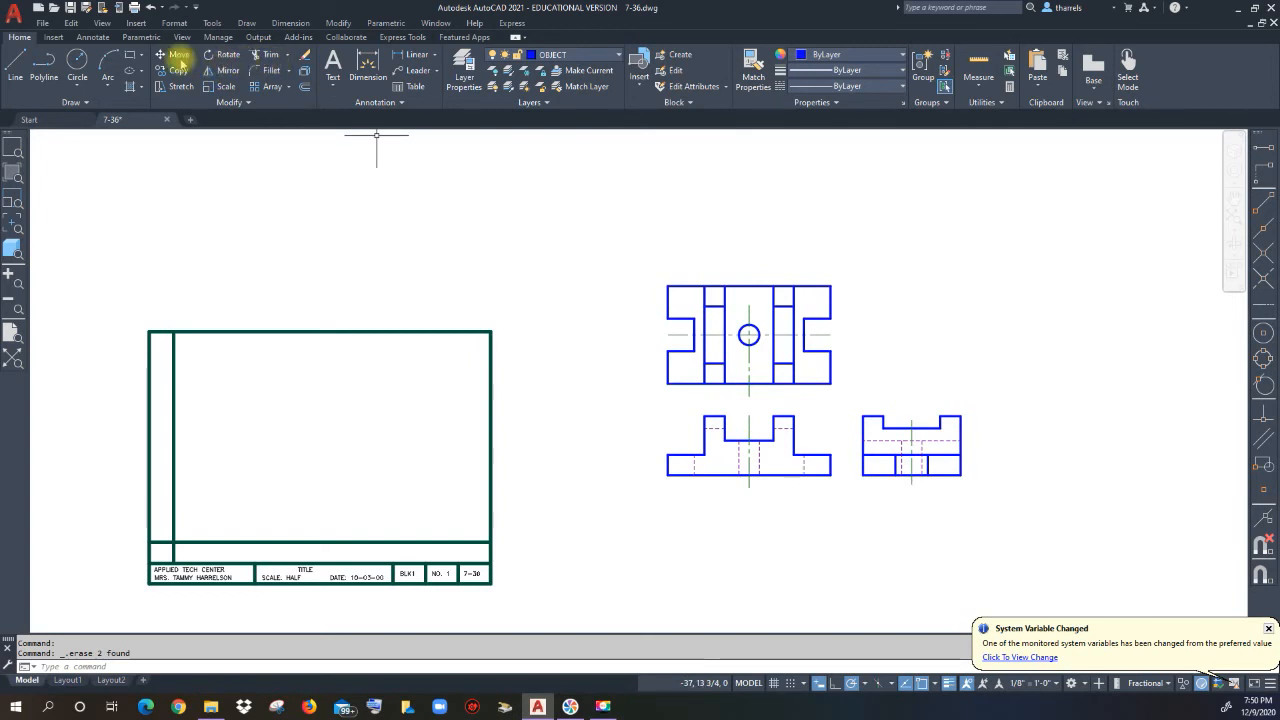
Step: Move all three views from the front view's lower-left corner to the guide-line intersection
left_click(176, 55)
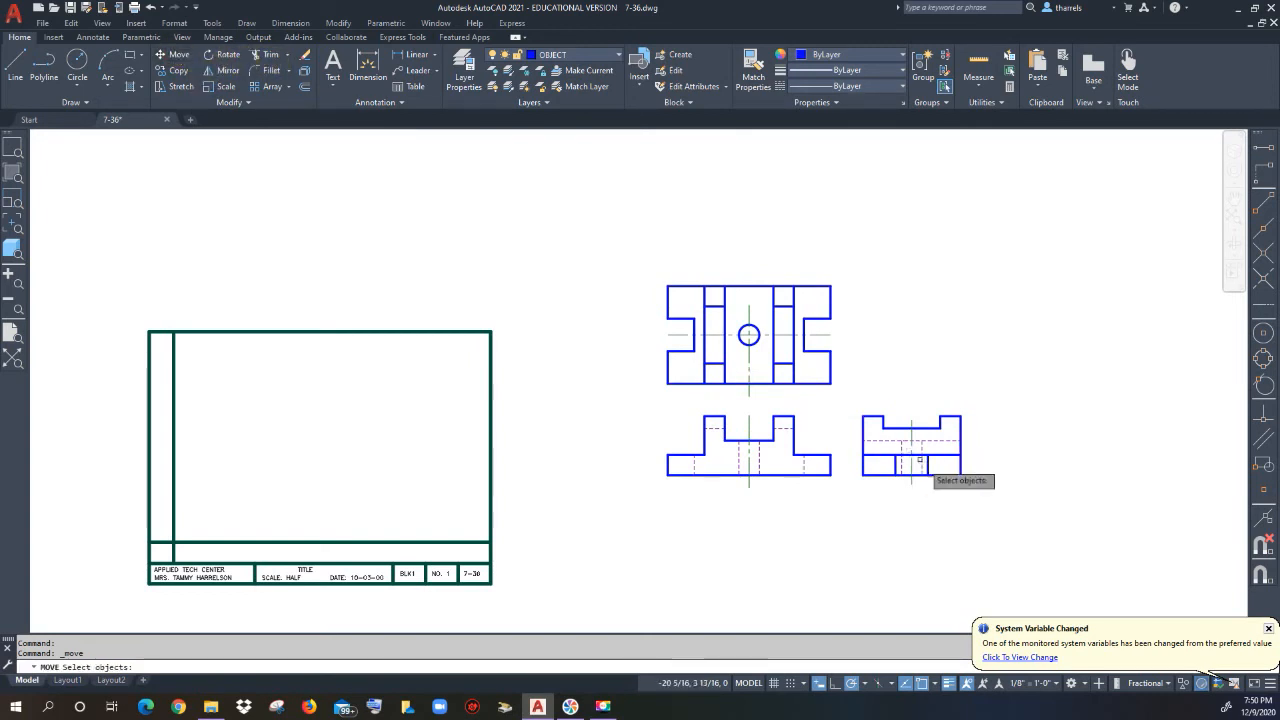
left_click(992, 513)
left_click(598, 244)
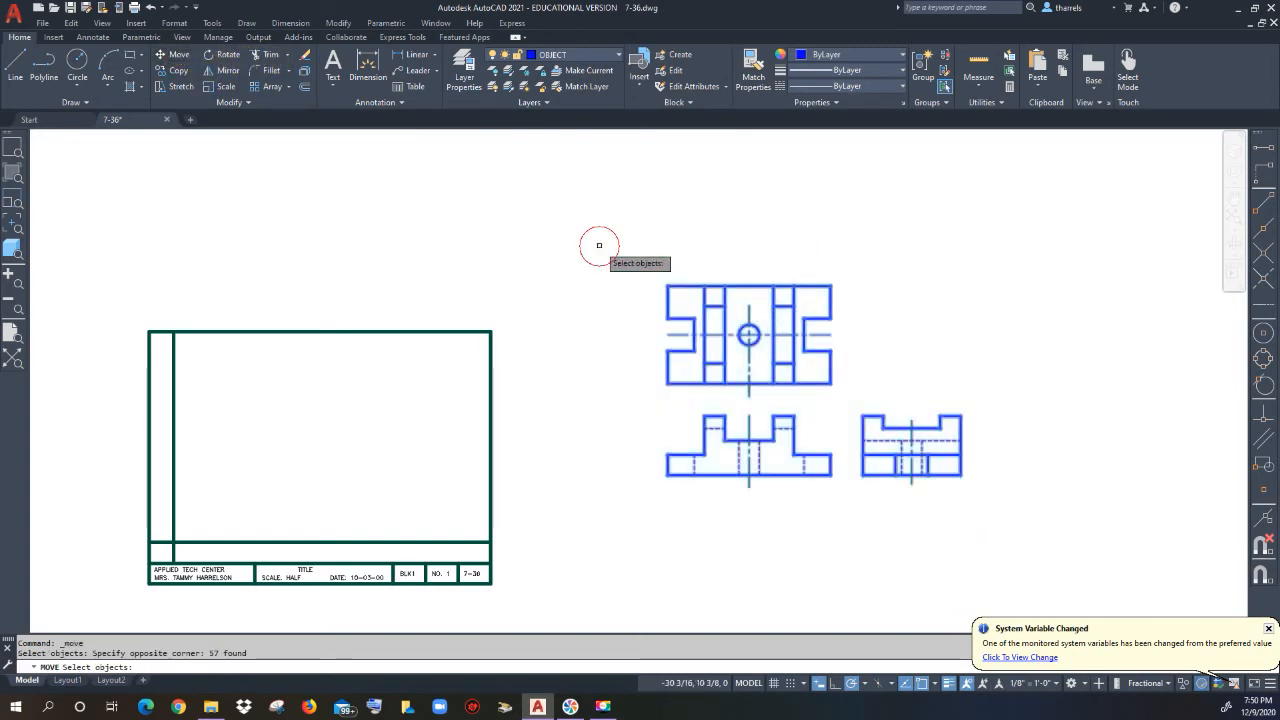
key("Return")
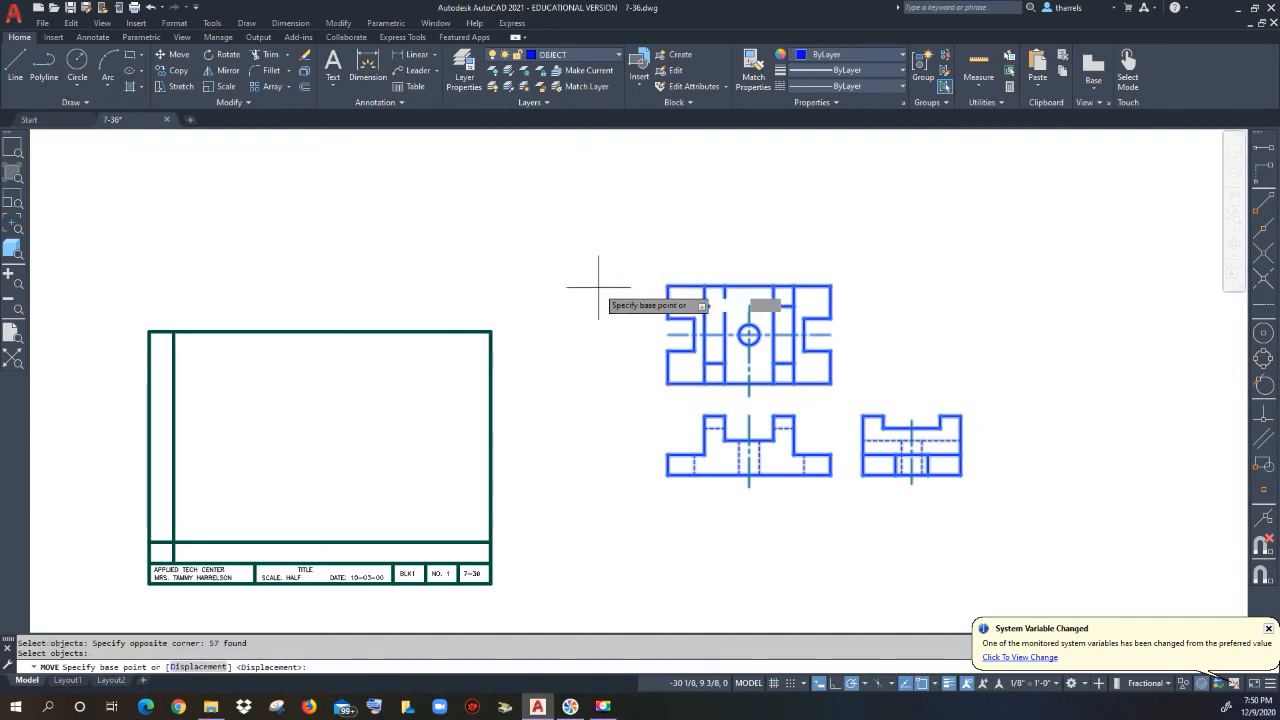
left_click(667, 474)
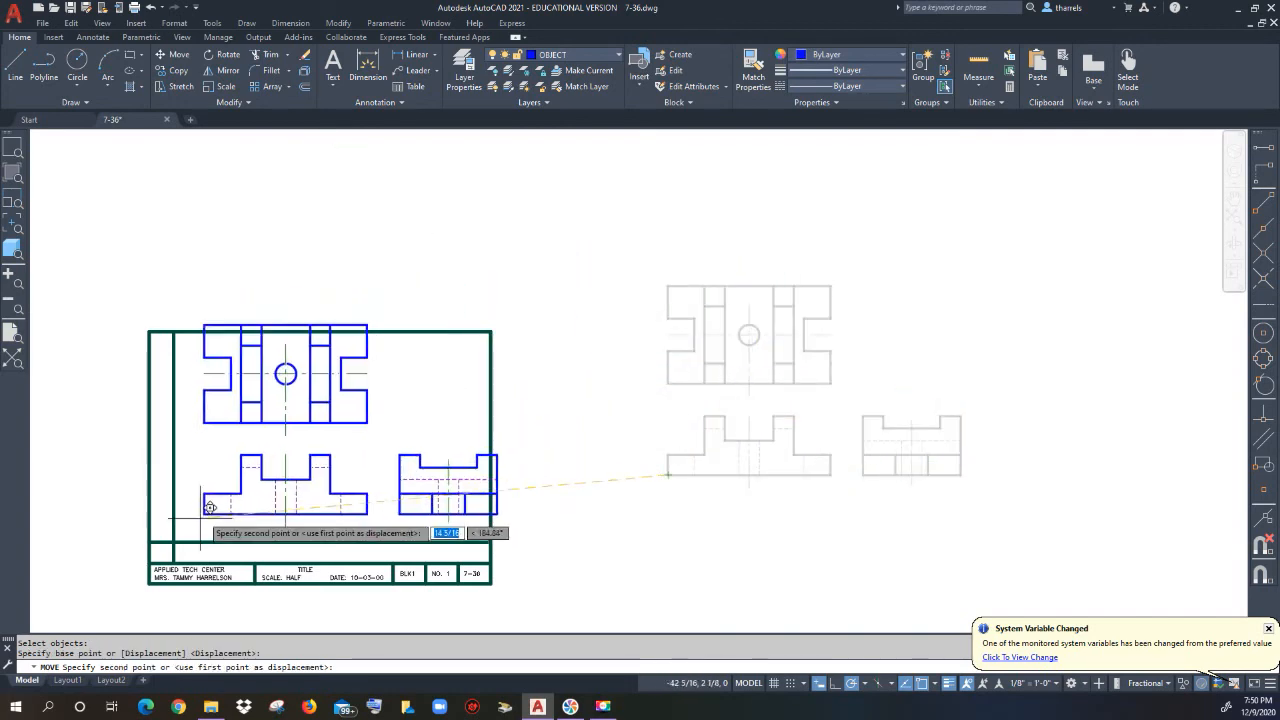
left_click(174, 542)
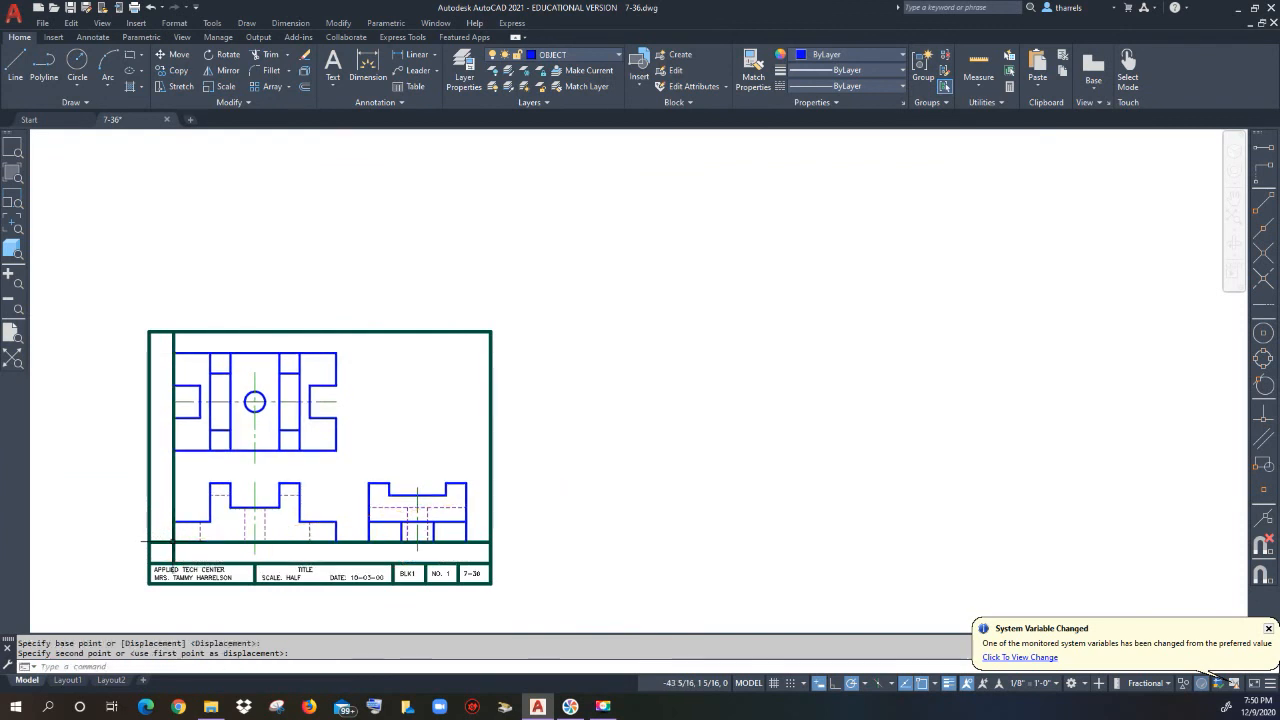
Step: Erase the vertical and horizontal guide lines
left_click(197, 555)
left_click(153, 553)
left_click(163, 550)
left_click(160, 537)
key("Delete")
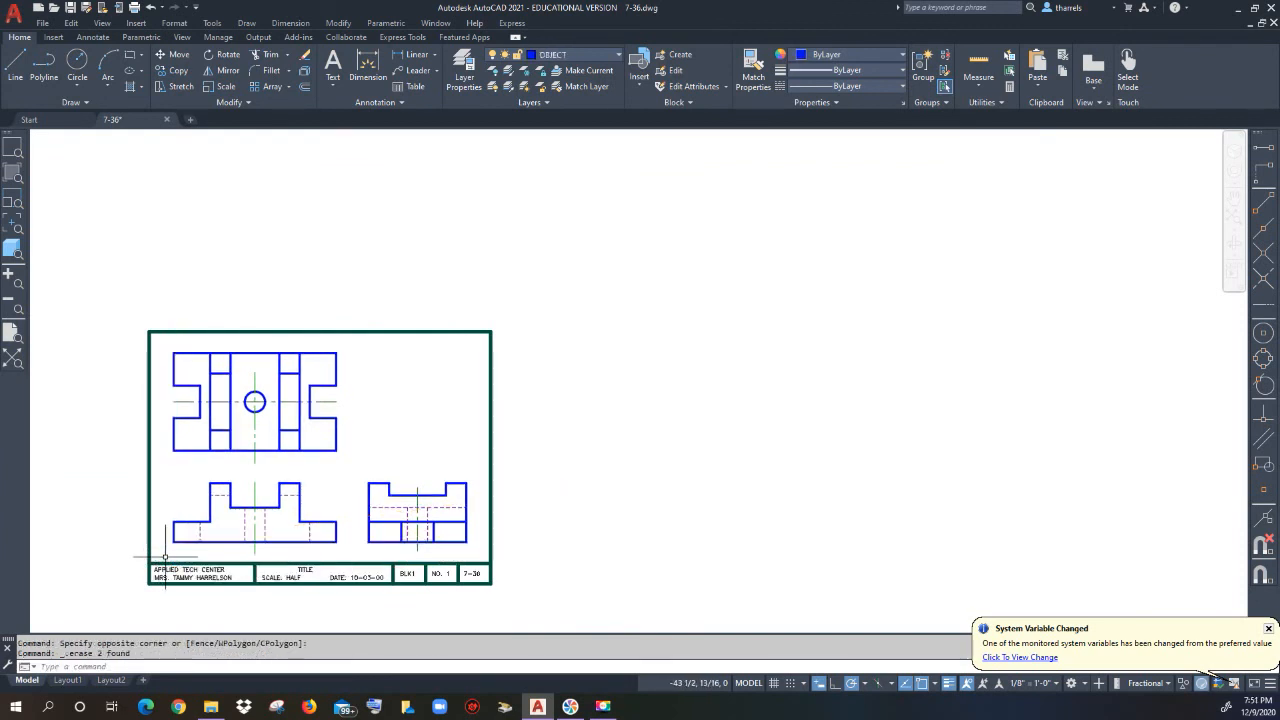
scroll(165, 552, "up", 4)
scroll(608, 514, "down", 2)
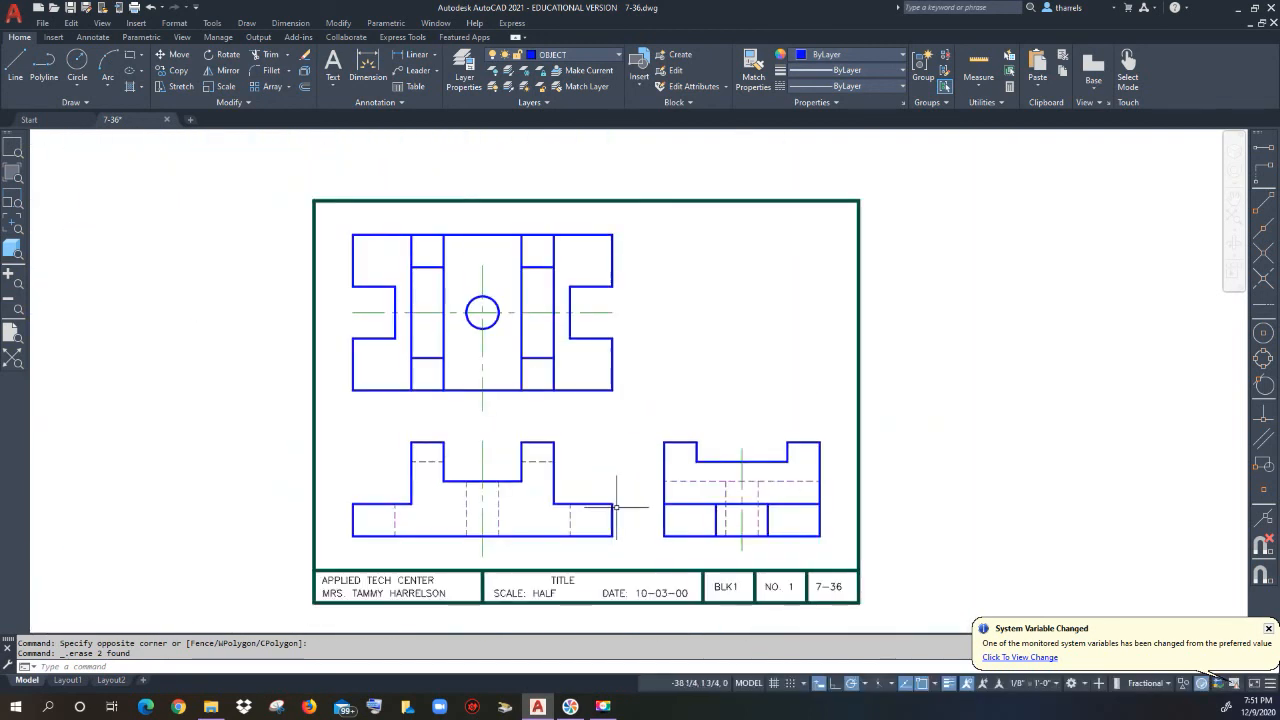
right_click(626, 506)
key("Escape")
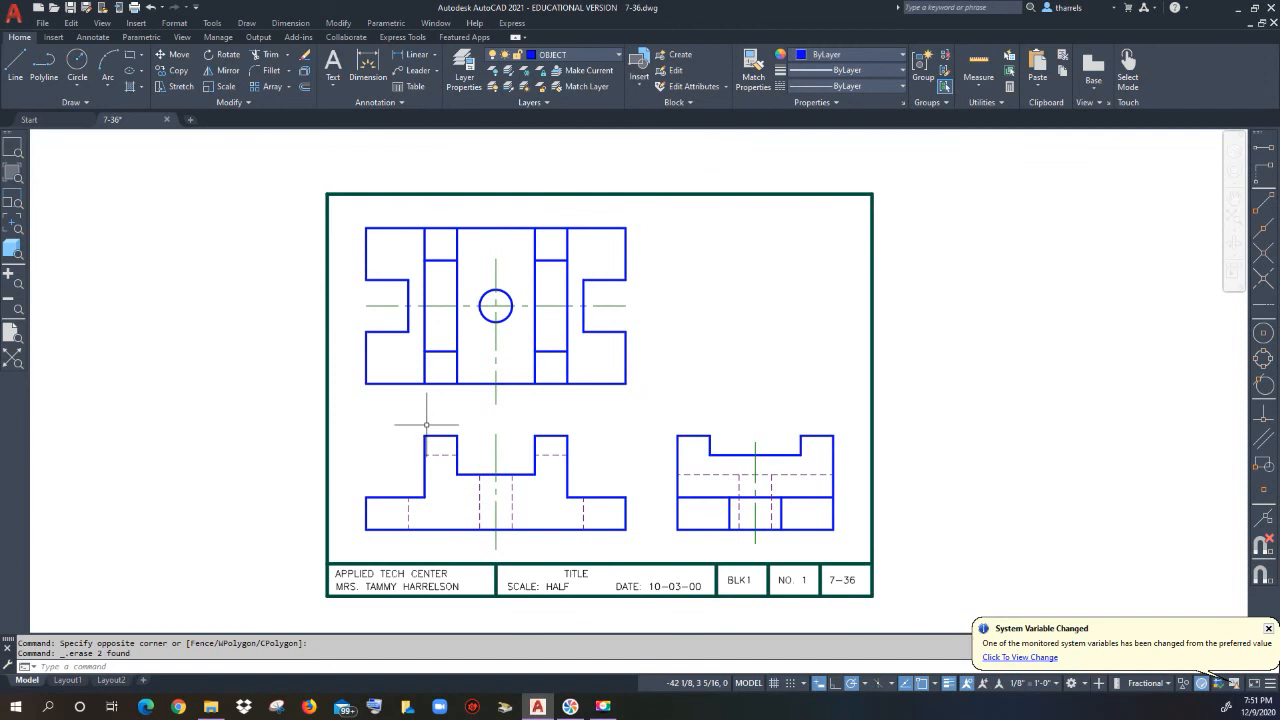